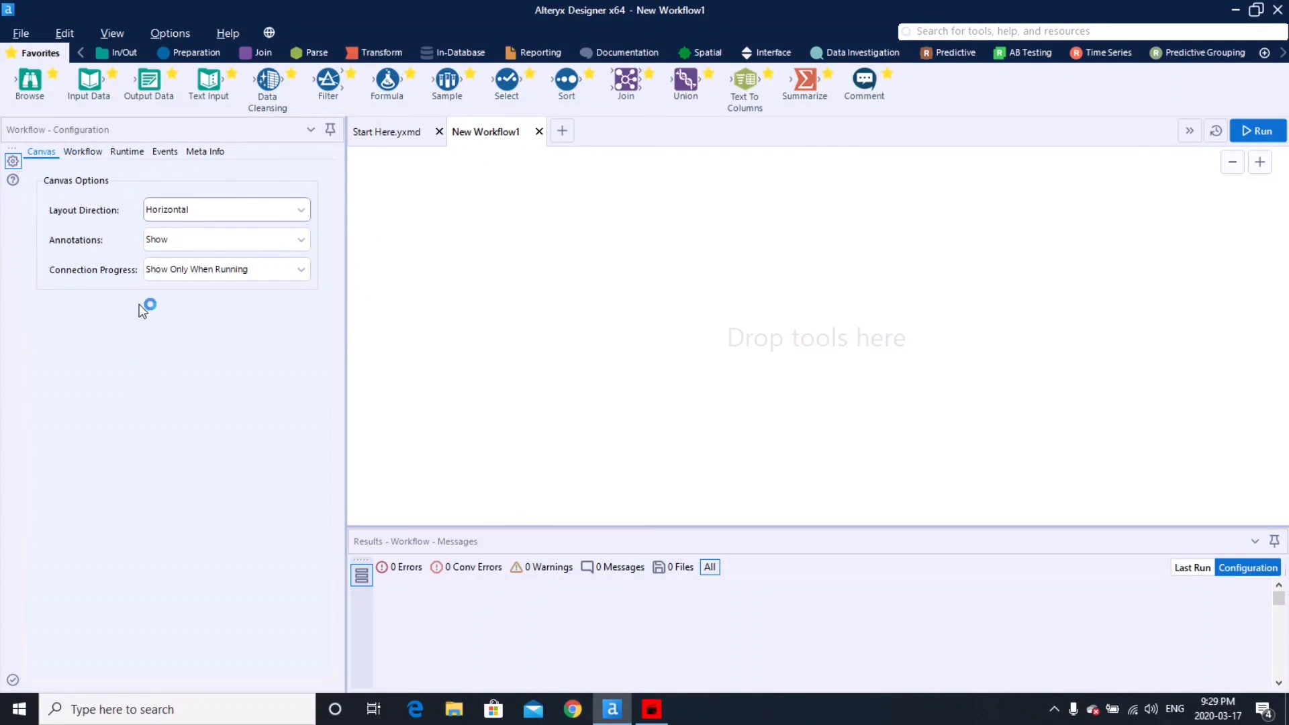
- Check the workflow settings, then place an Input Data tool on the canvas
left_click(87, 155)
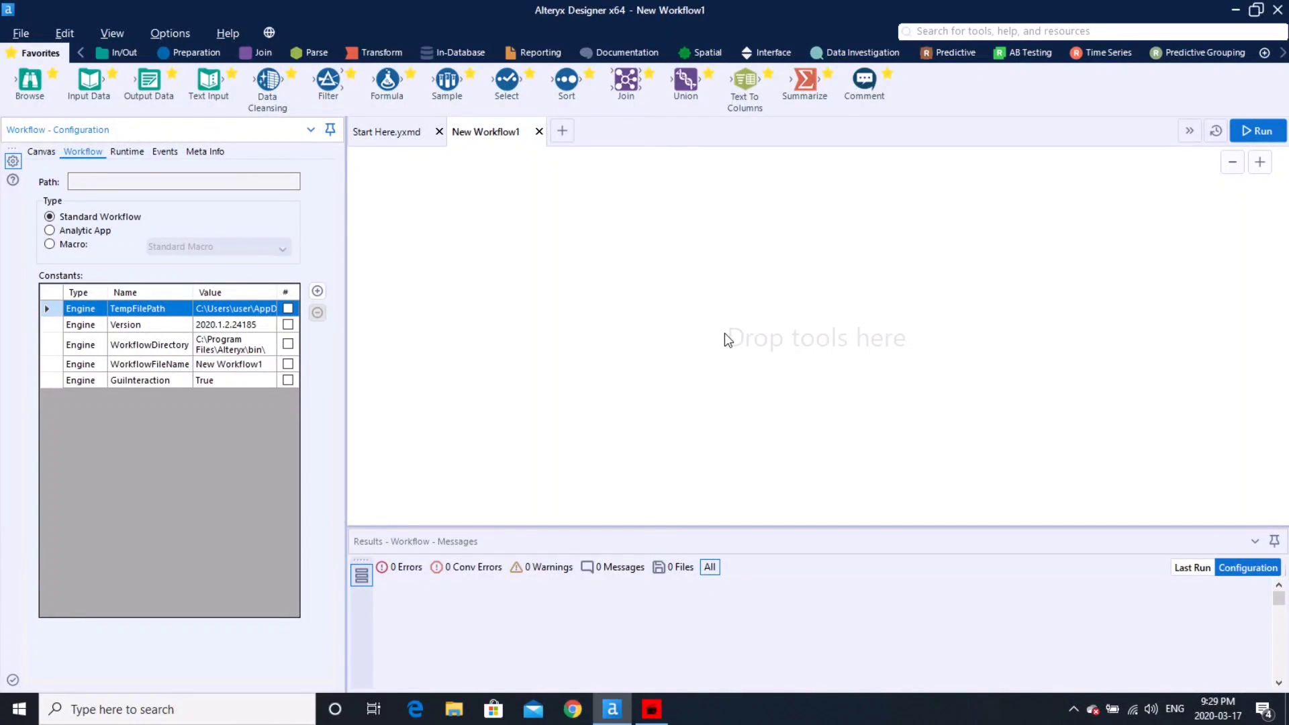
left_click(41, 152)
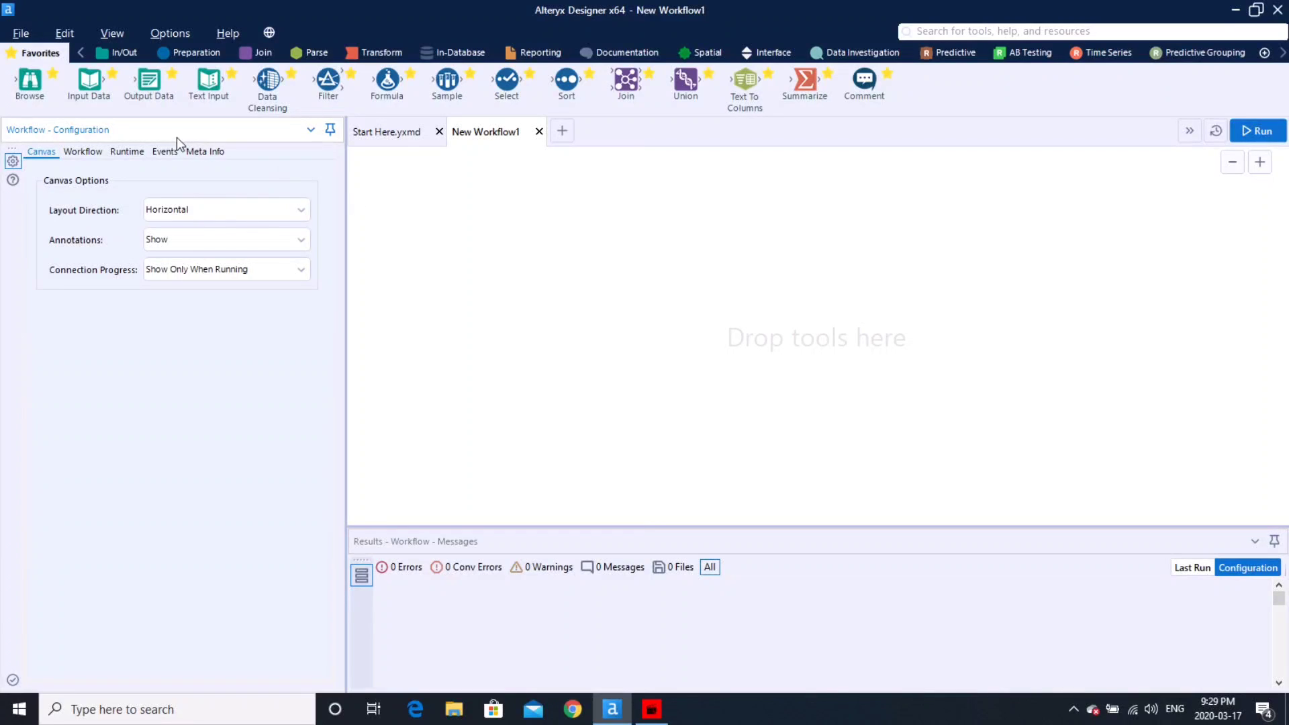
left_click_drag(90, 91, 462, 300)
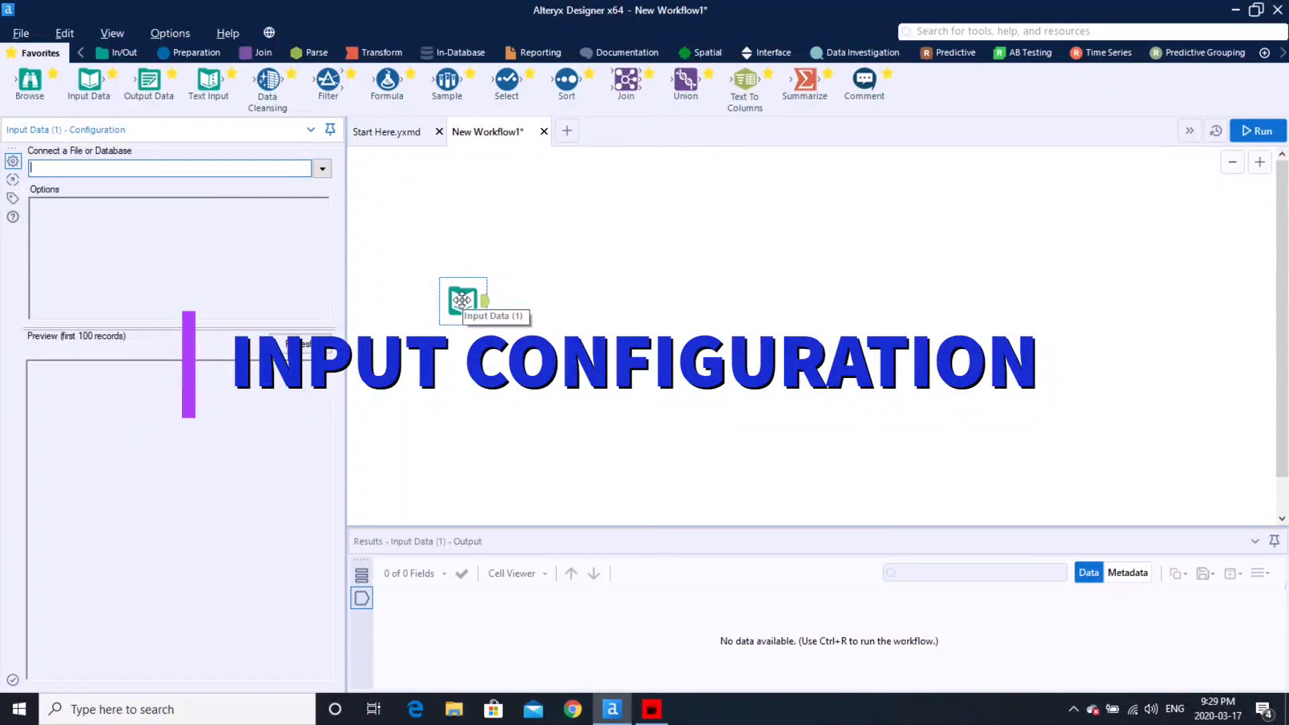
- Browse the Input Data connection sources to reach the .csv file picker
left_click(323, 169)
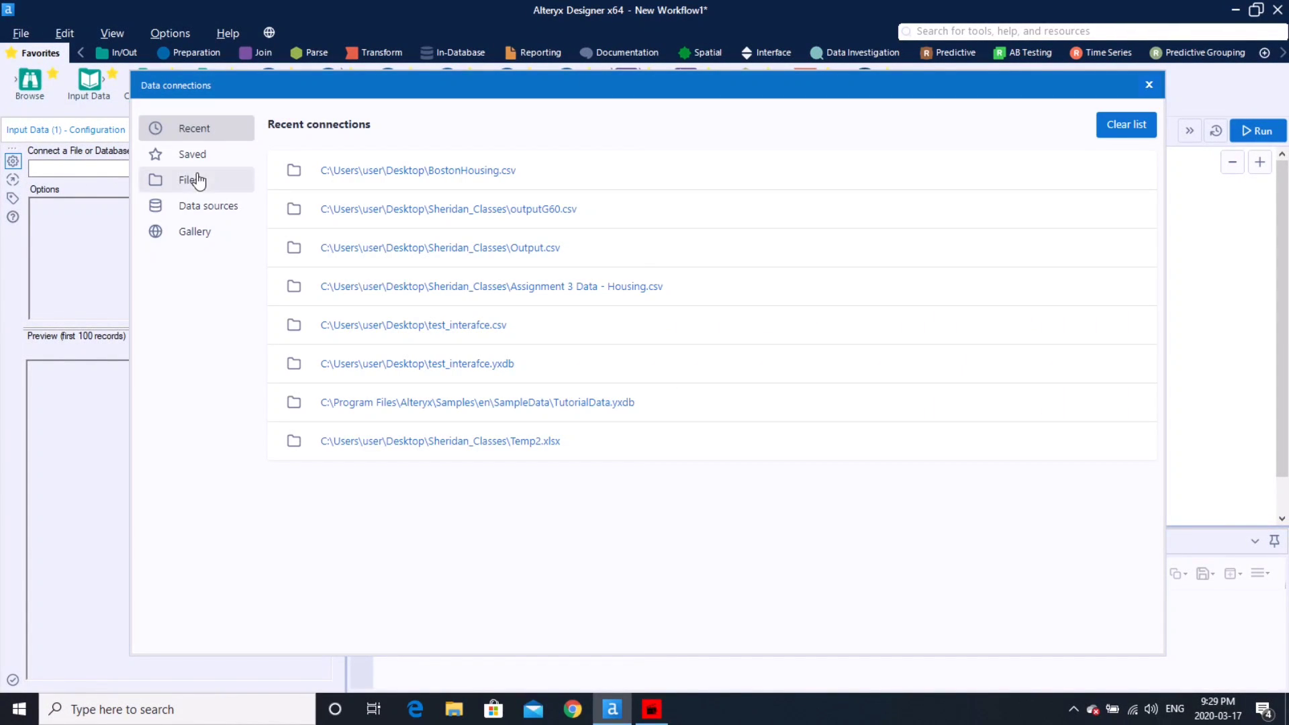
left_click(215, 213)
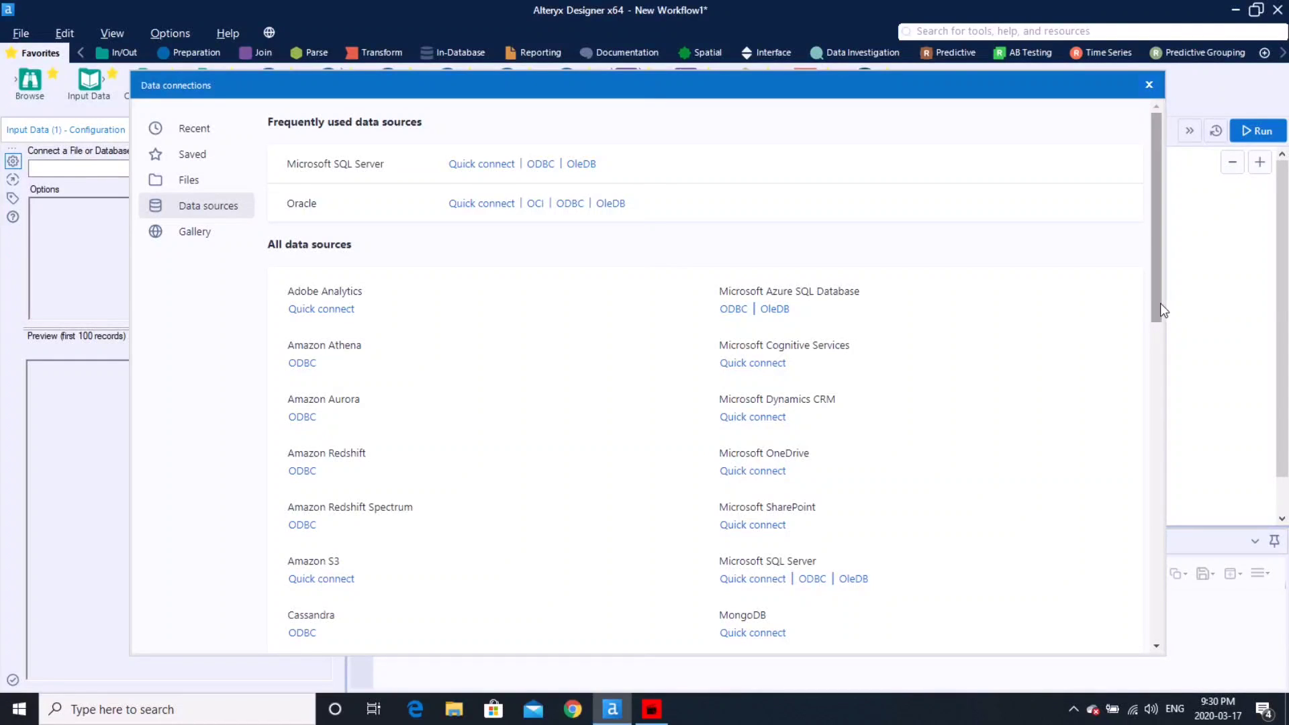
mouse_move(1160, 309)
left_mouse_down()
mouse_move(1180, 552)
mouse_move(1150, 302)
left_mouse_up()
left_click(208, 180)
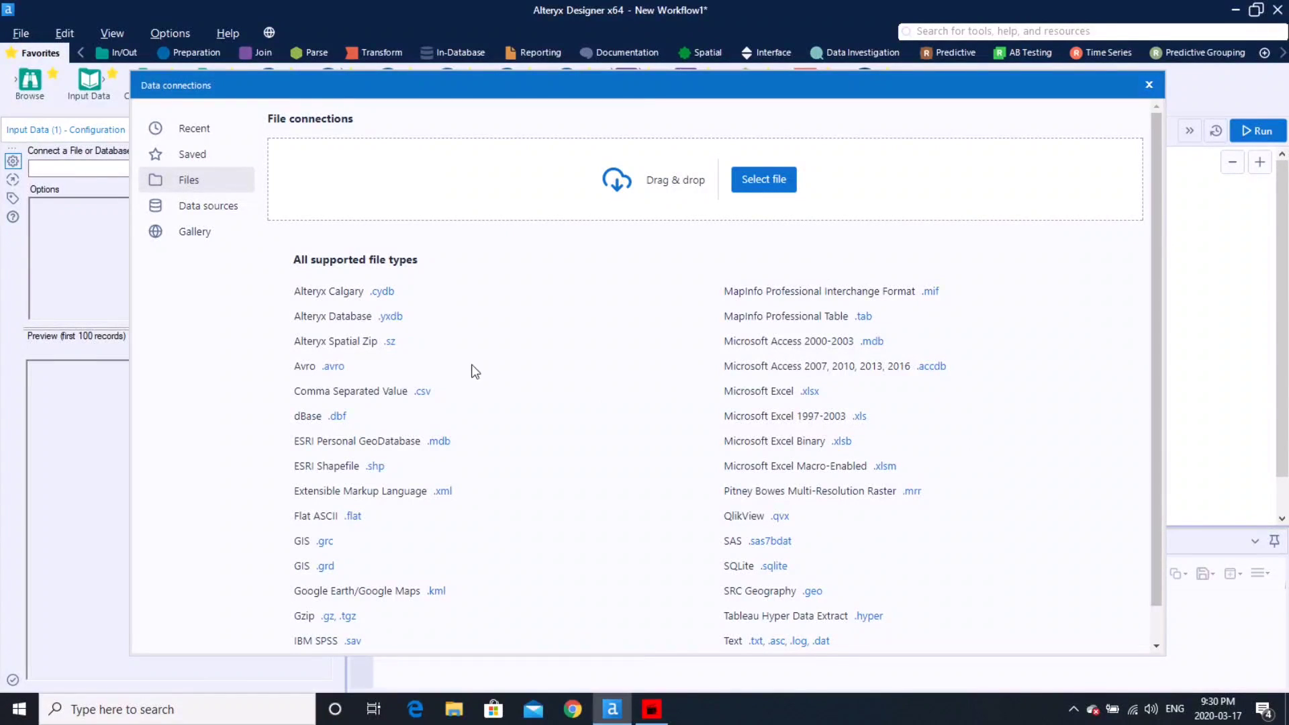
key("Escape")
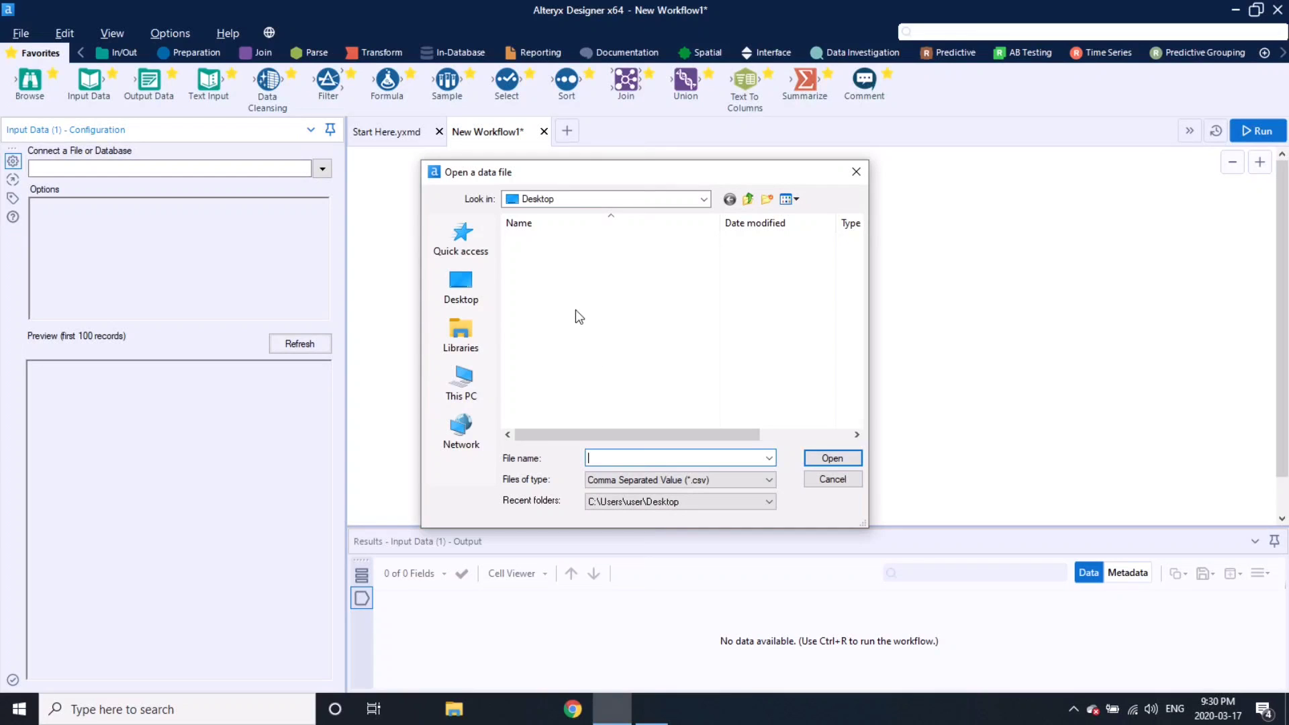
- Load BostonHousing.csv from the Desktop as the Input Data source
left_click(566, 256)
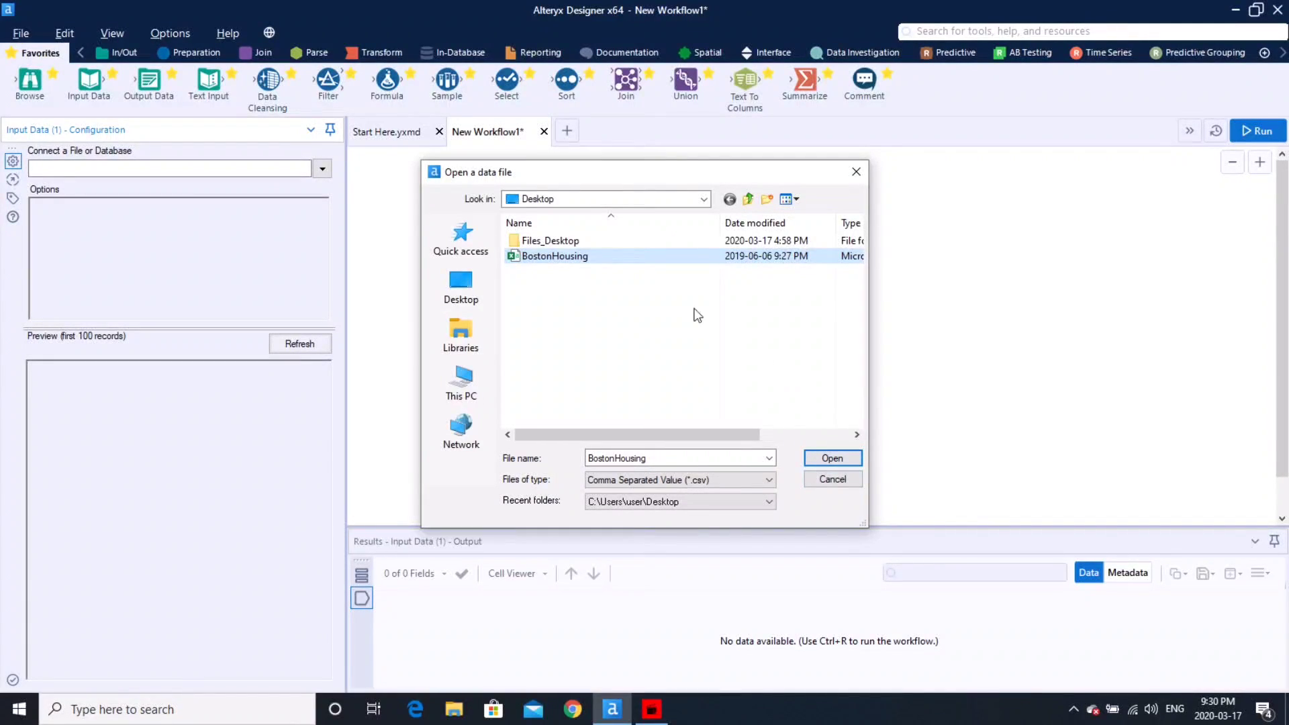
double_click(613, 255)
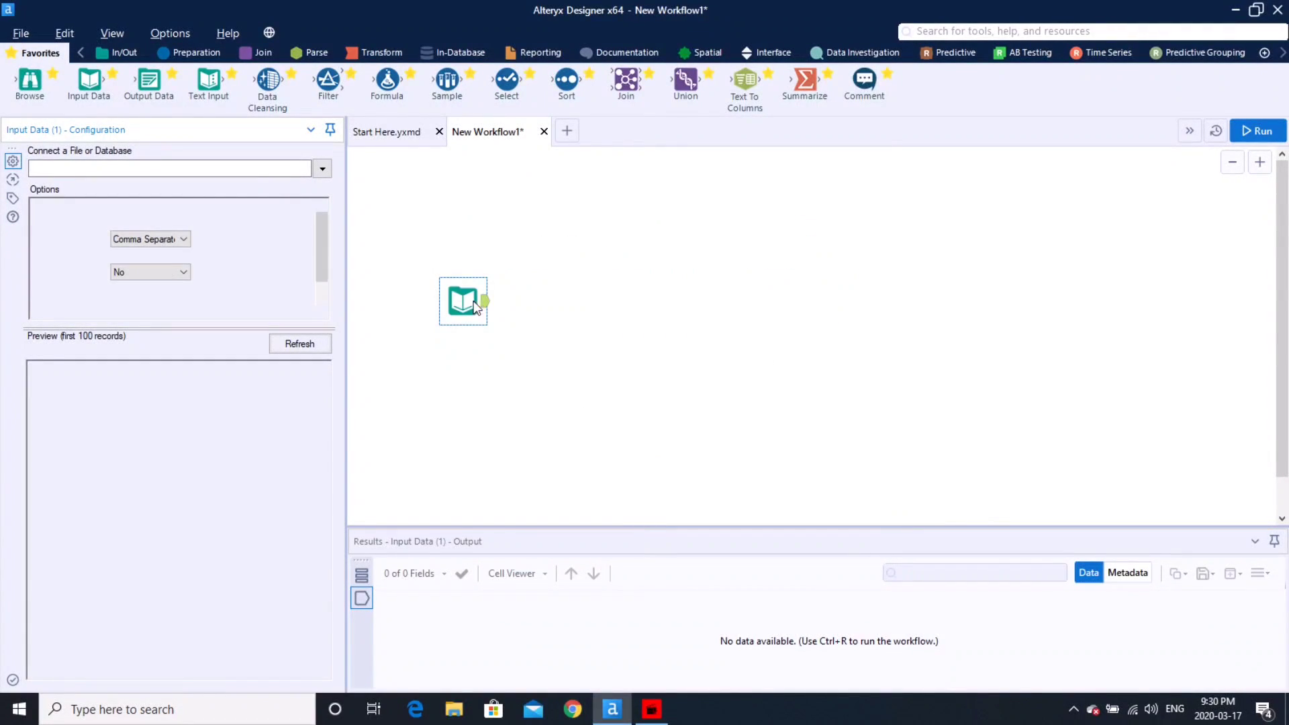
- Switch to Chrome's Boston dataset page listing 506 cases and 14 attributes
left_click(579, 713)
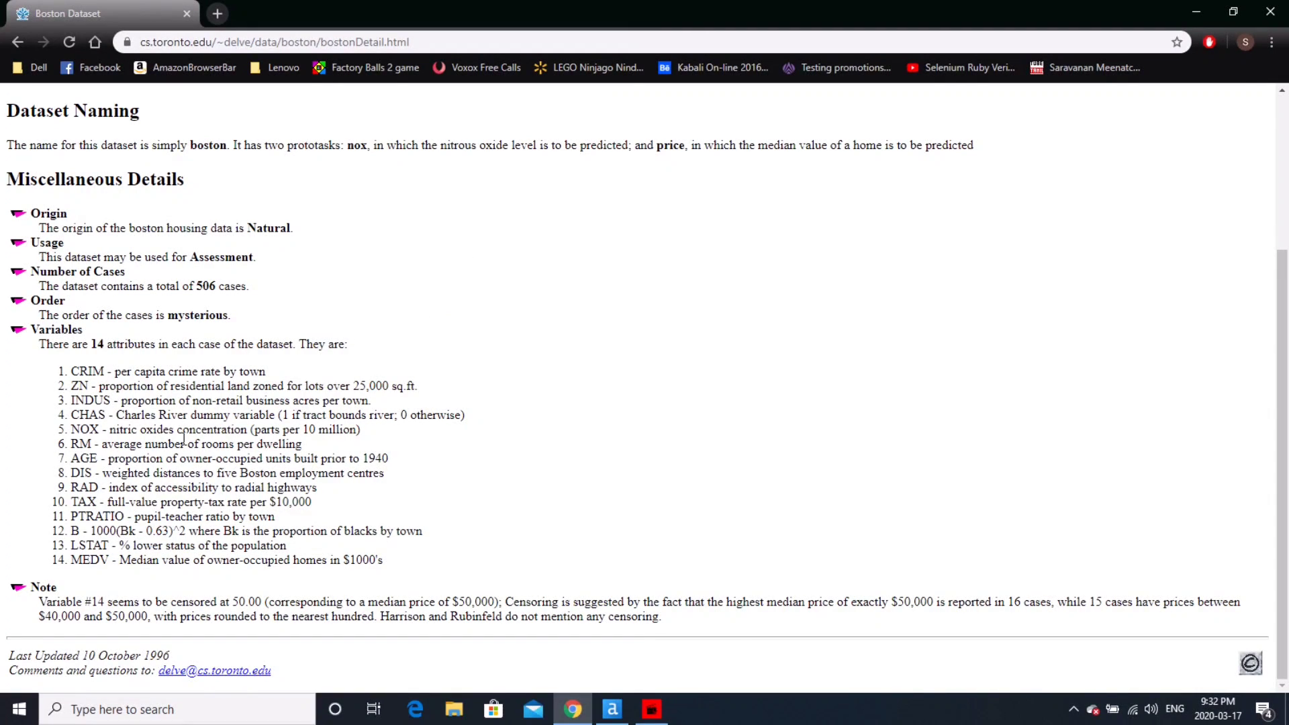
- Highlight the MEDV and LSTAT variable definitions, then return to Alteryx Designer
double_click(98, 559)
double_click(82, 546)
double_click(89, 560)
left_click(92, 548)
double_click(93, 548)
left_click(612, 708)
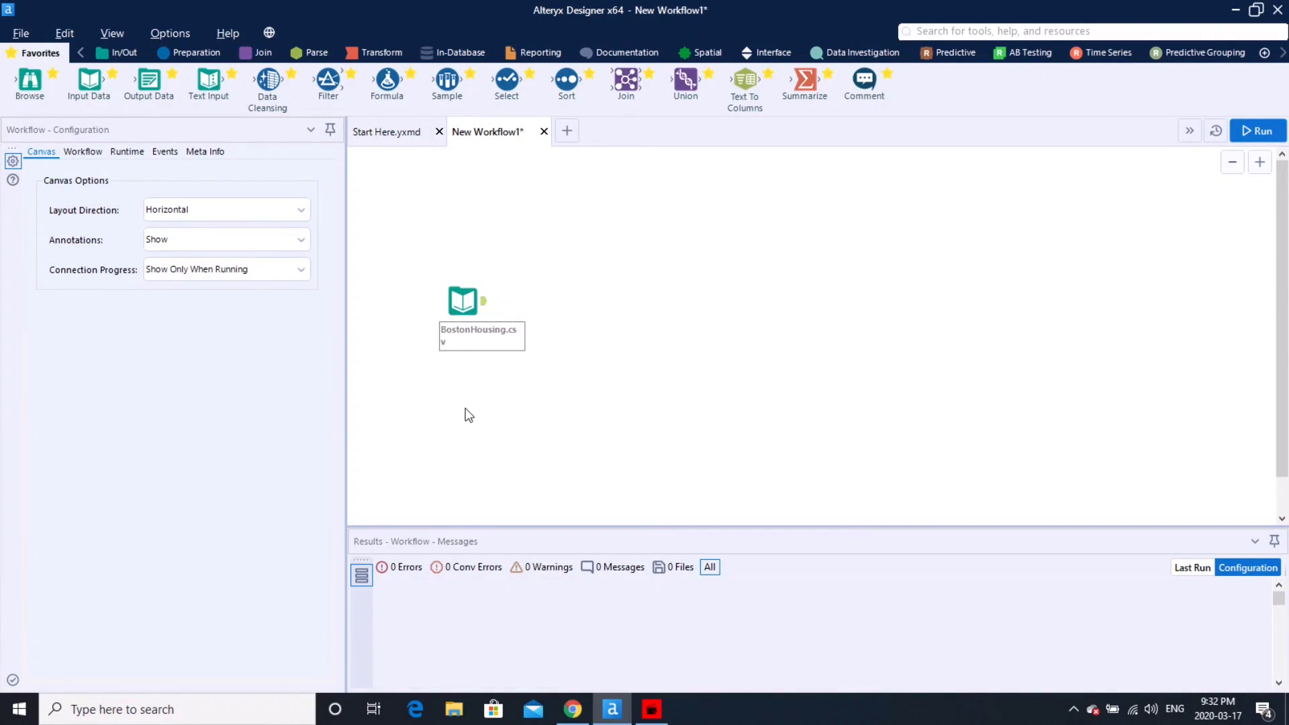
- Review the BostonHousing preview in a widened Configuration pane and show the Predictive tools
left_click(458, 302)
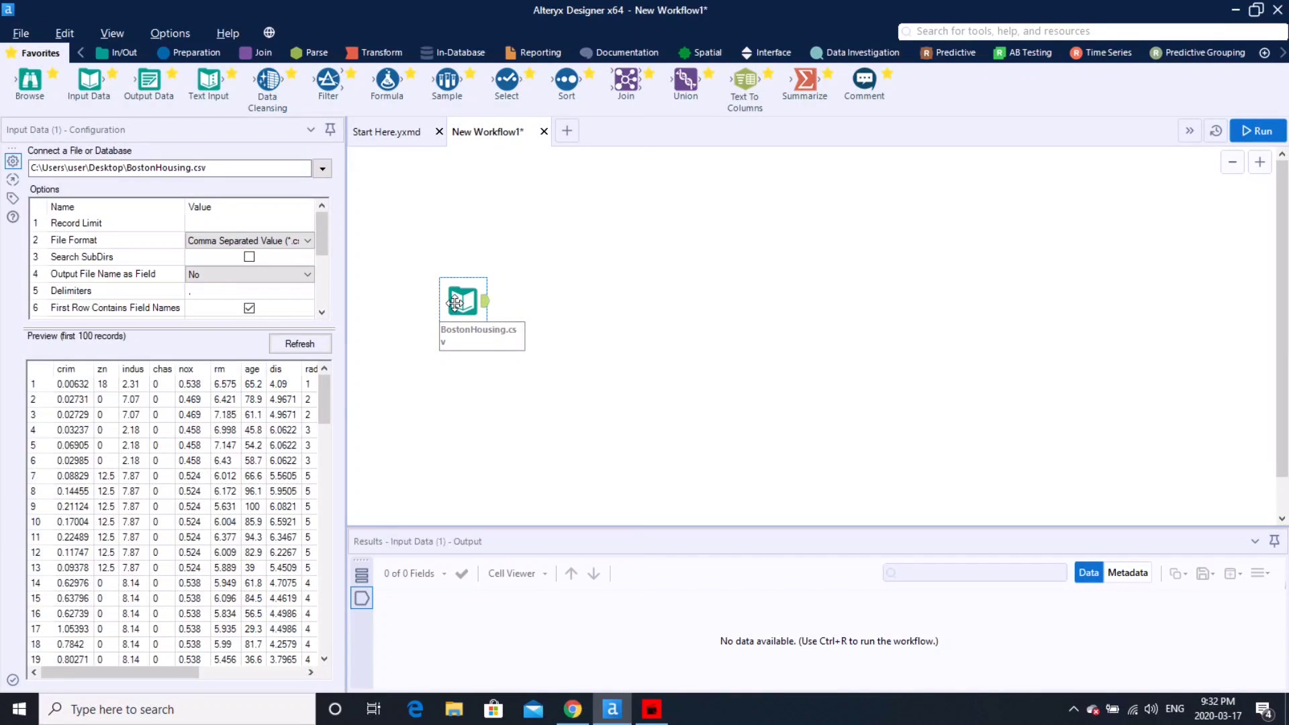
left_click_drag(349, 640, 367, 640)
left_click_drag(223, 673, 101, 692)
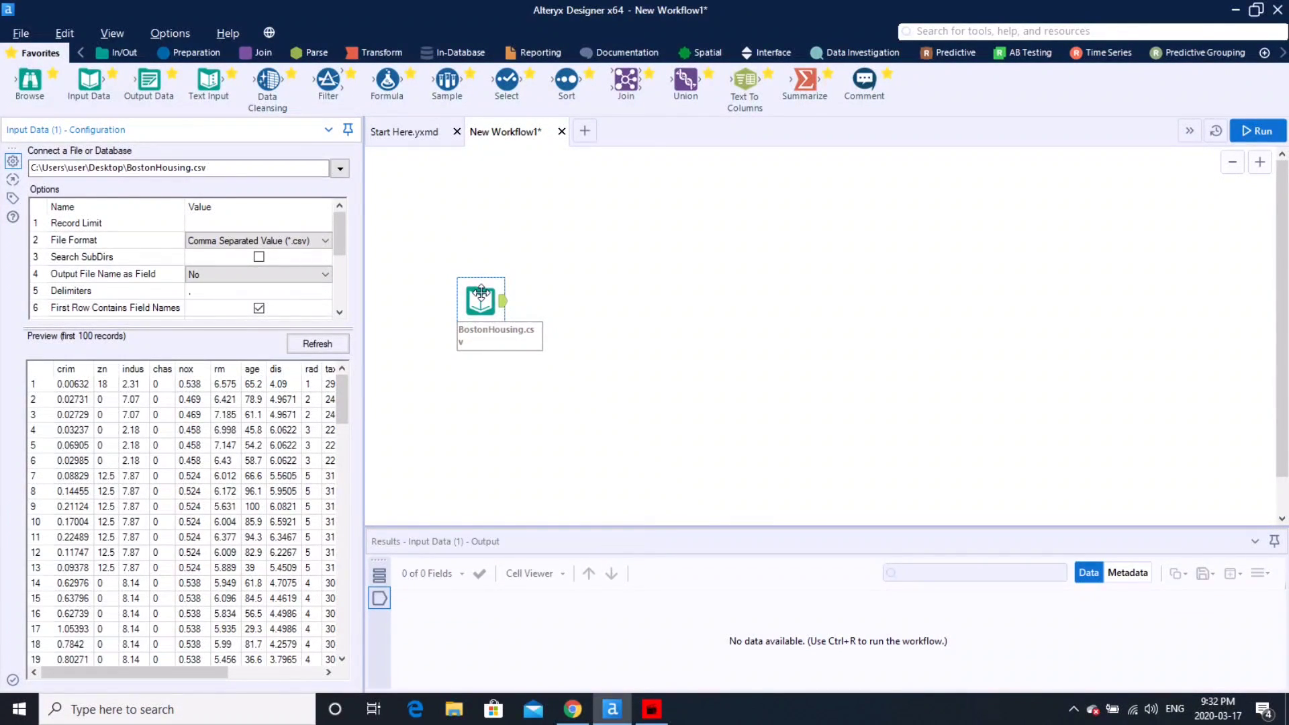
left_click(938, 50)
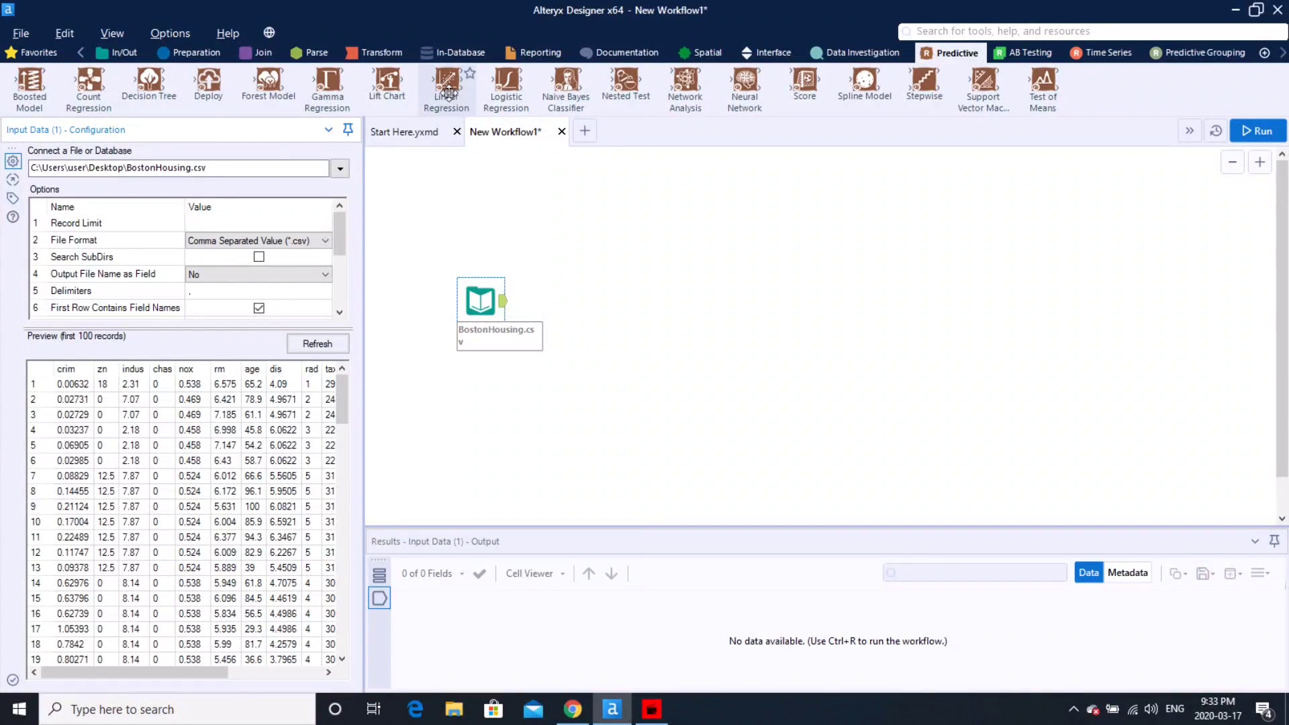
- Add a Linear Regression tool wired to the BostonHousing input and select it
left_click_drag(448, 93, 629, 307)
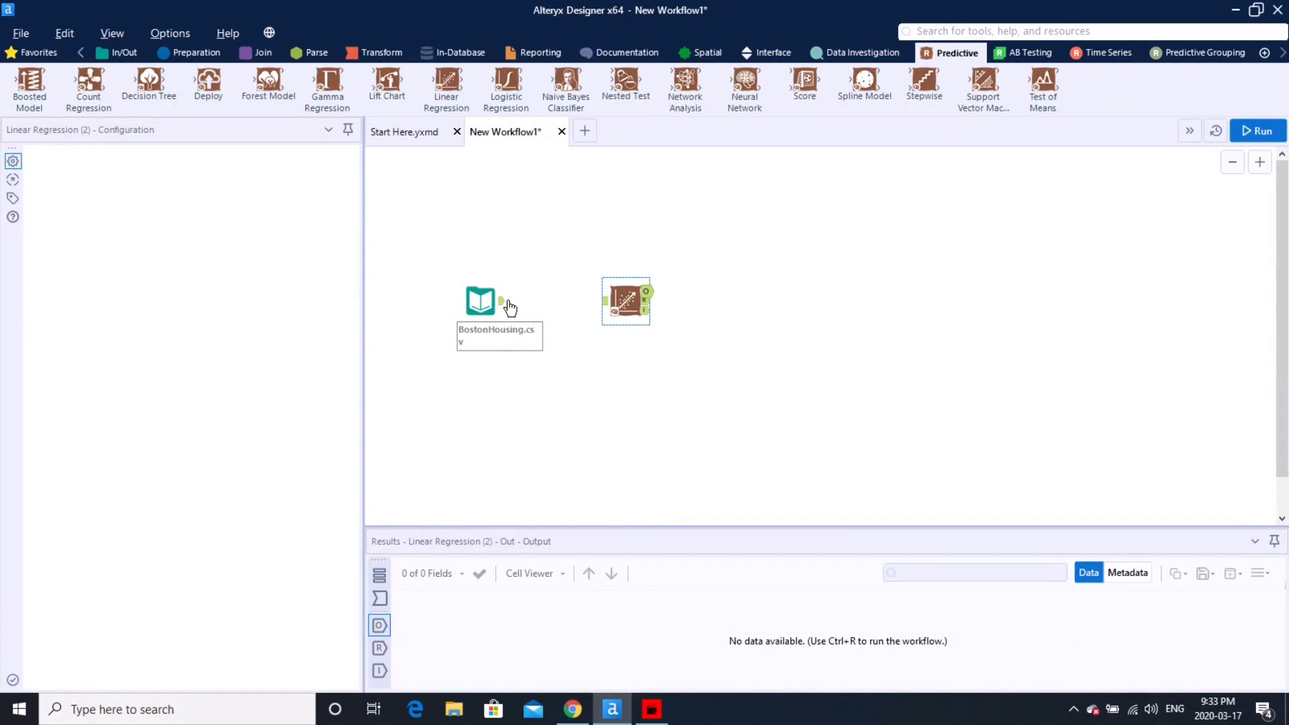
left_click_drag(505, 308, 604, 302)
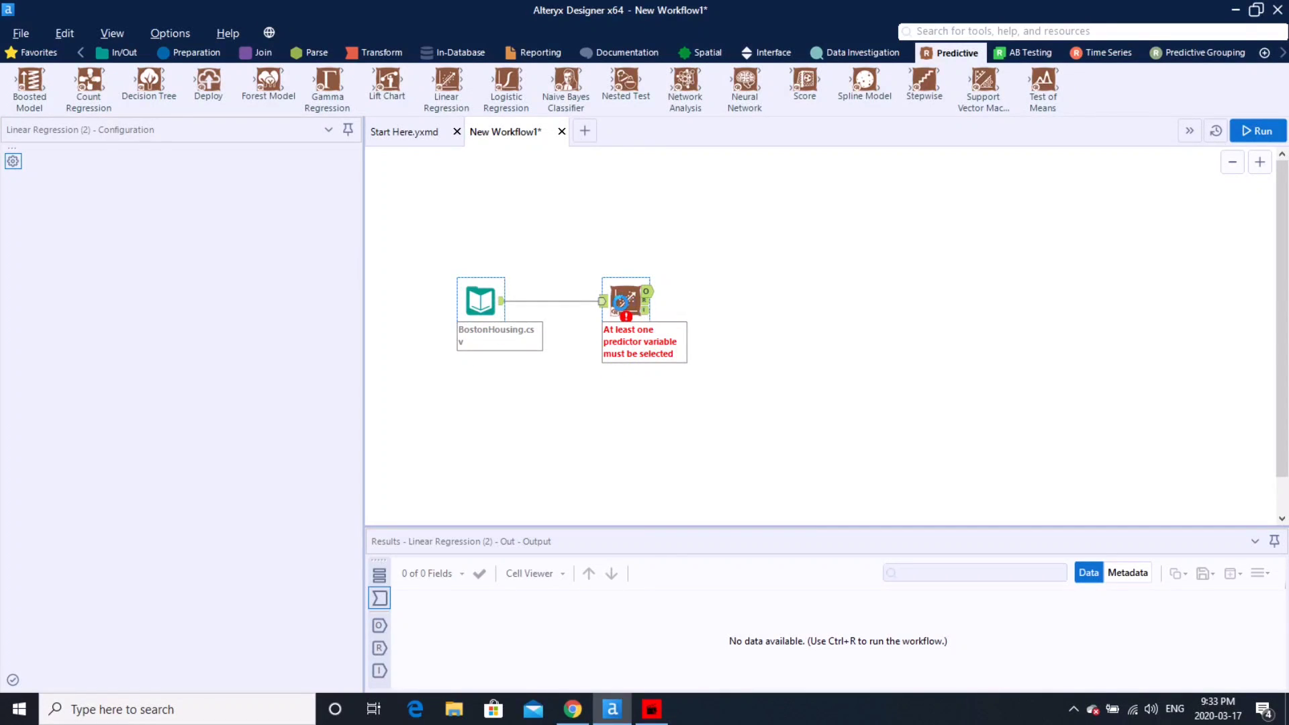
left_click(622, 303)
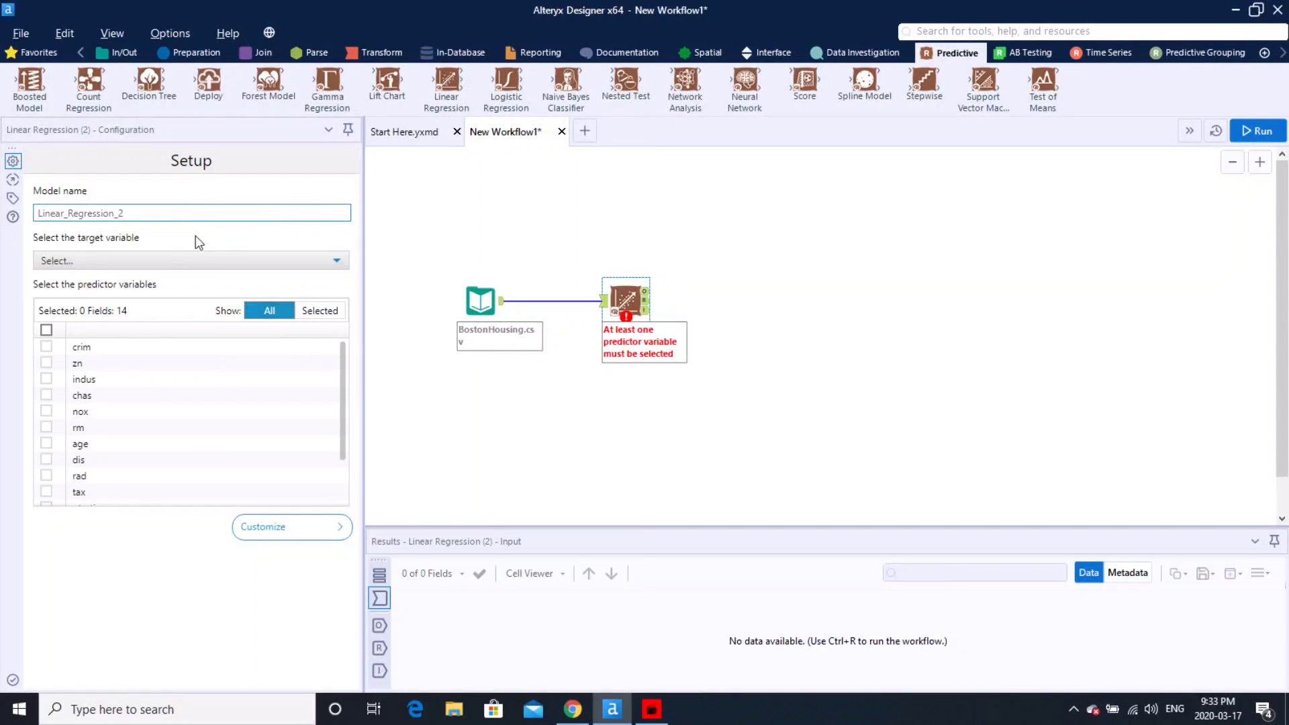
- Name the regression model My_Model and check its still-empty target variable list
double_click(173, 213)
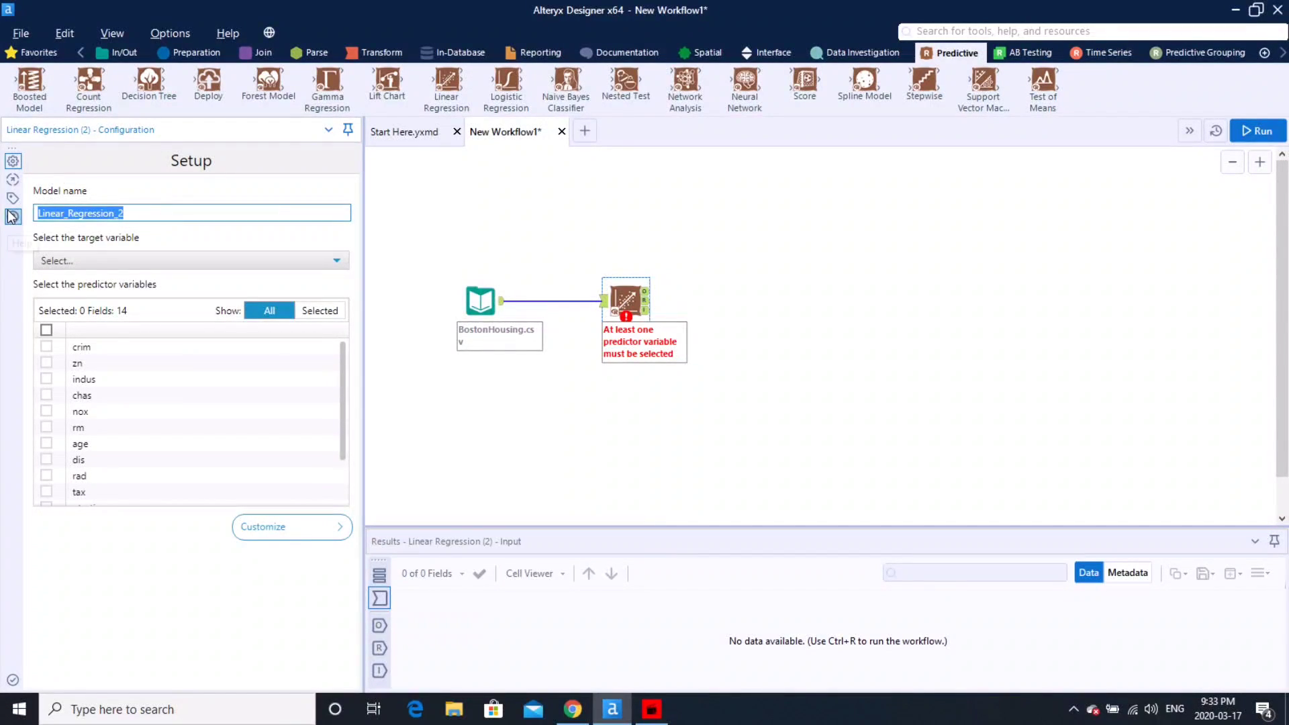
type("My_Model")
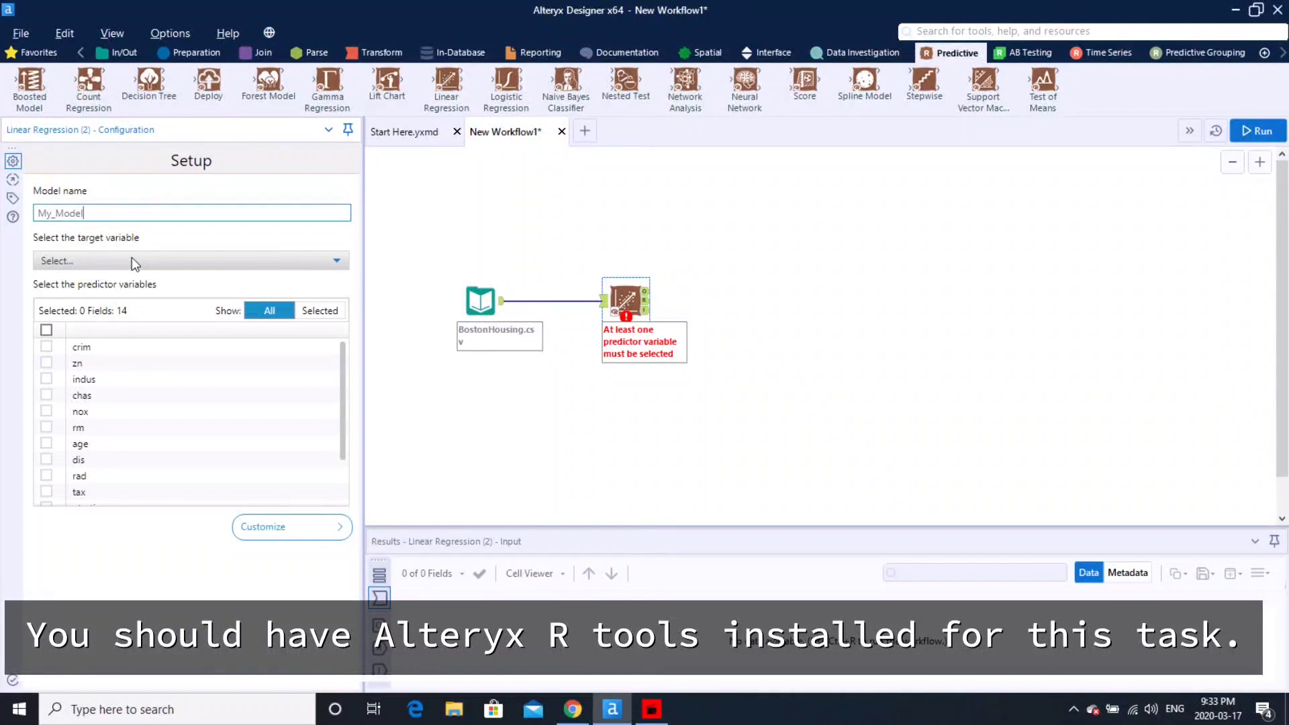
left_click(133, 259)
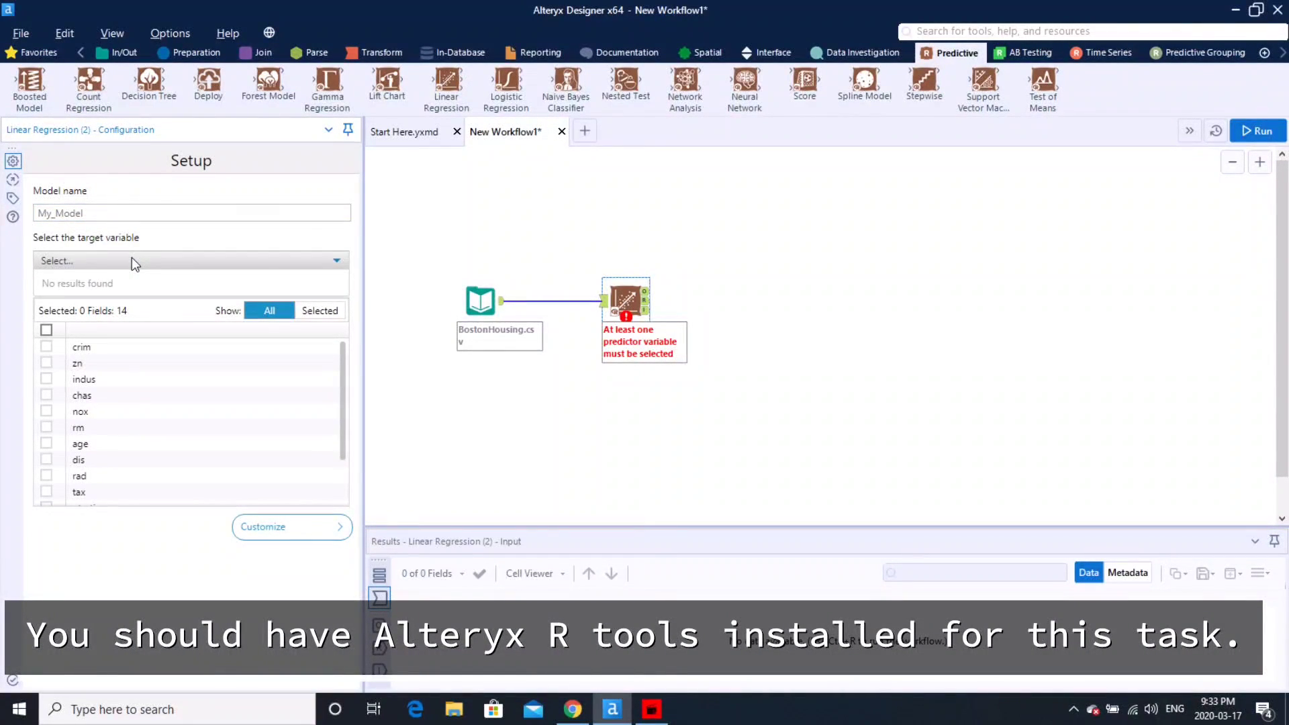
left_click(132, 258)
left_click(132, 258)
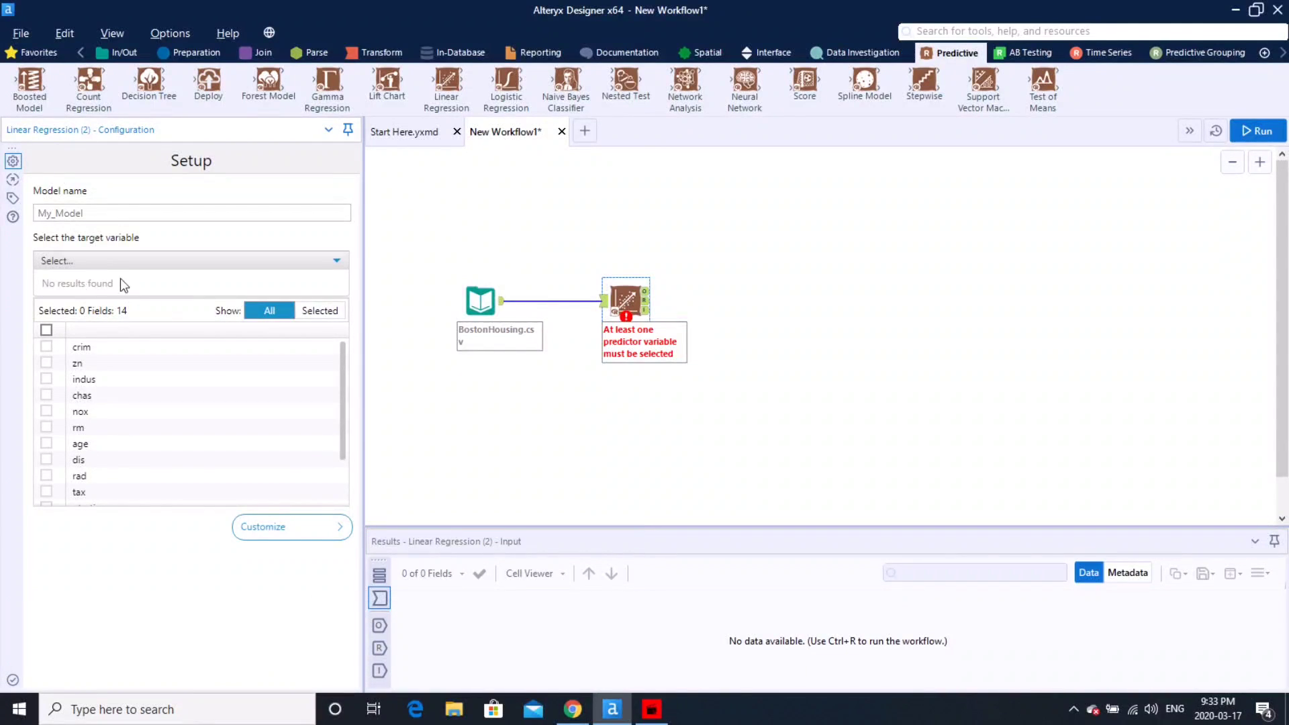
left_click(124, 236)
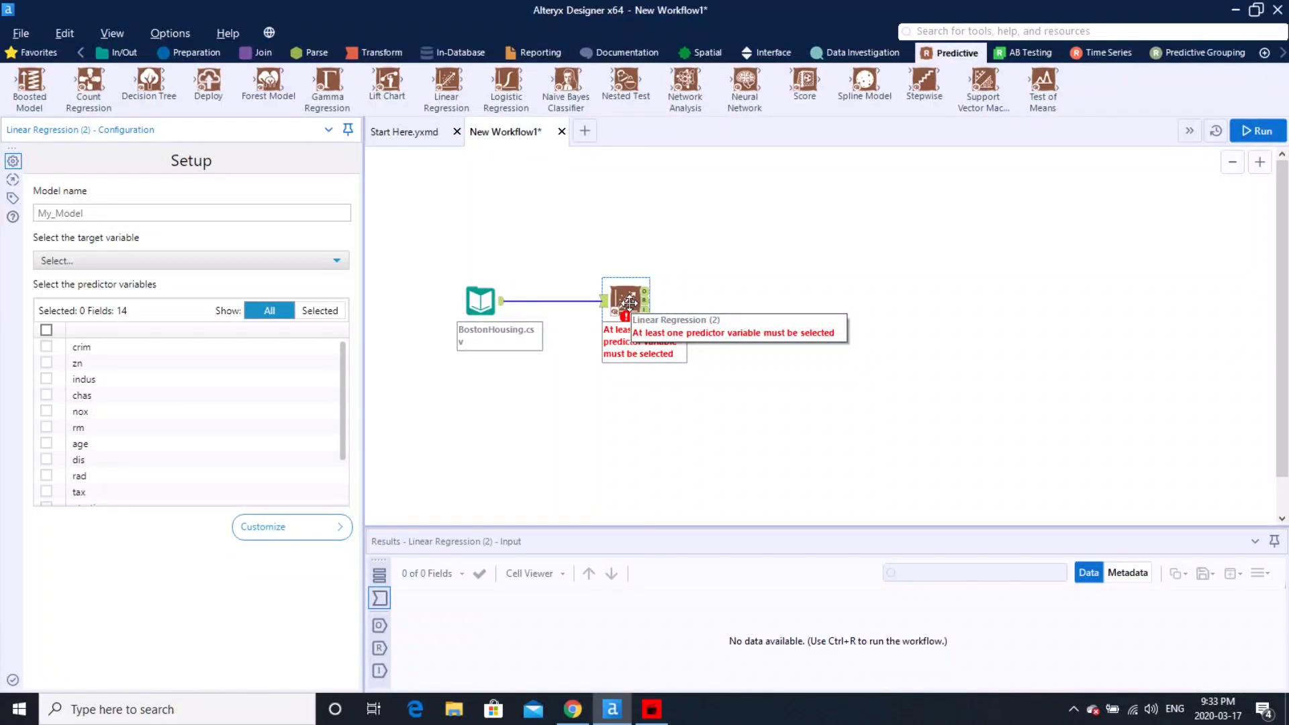
- Preview the BostonHousing input data, then reselect the My_Model regression tool
left_click(464, 302)
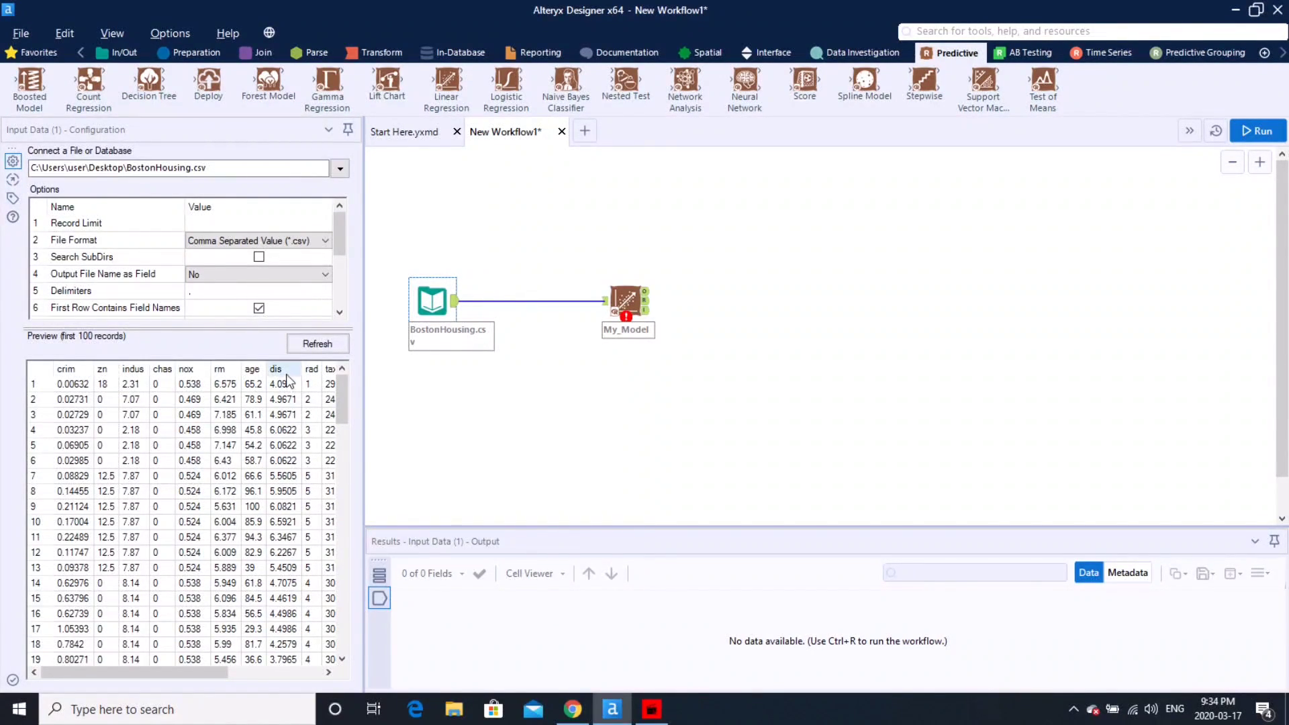
left_click(630, 290)
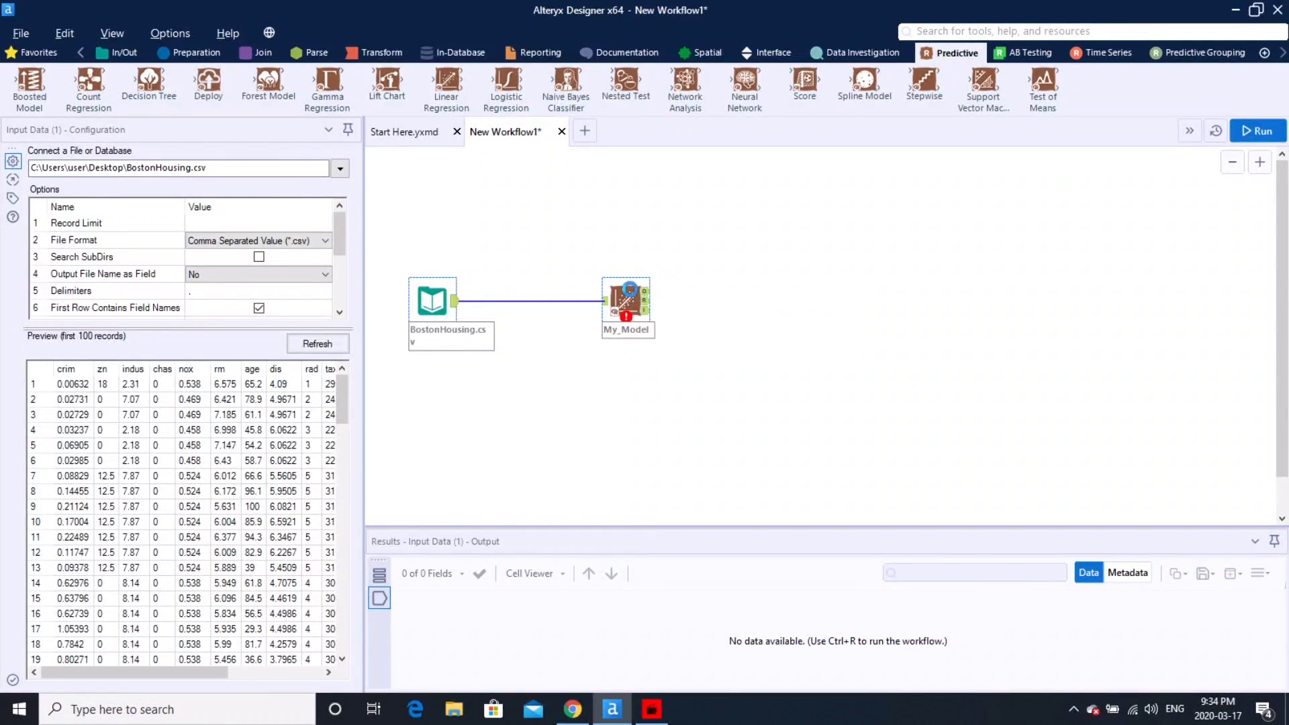
left_click(432, 300, "ctrl")
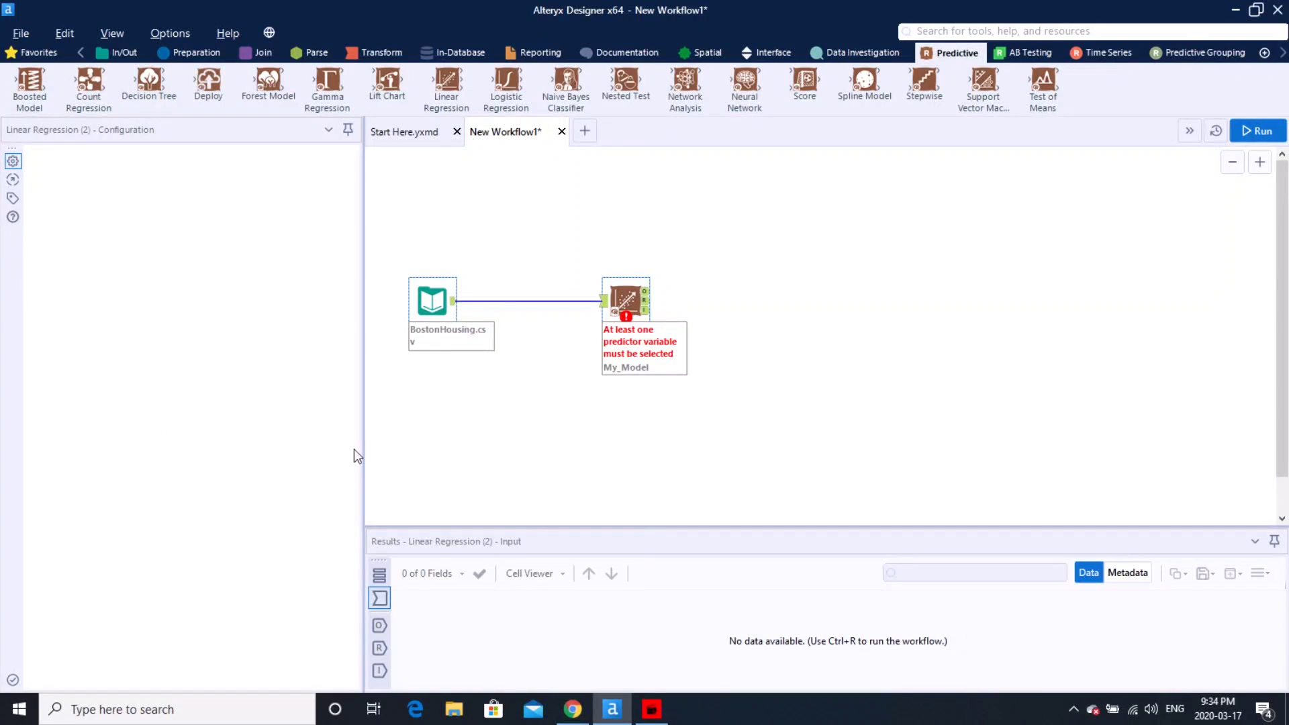
left_click(432, 306, "ctrl")
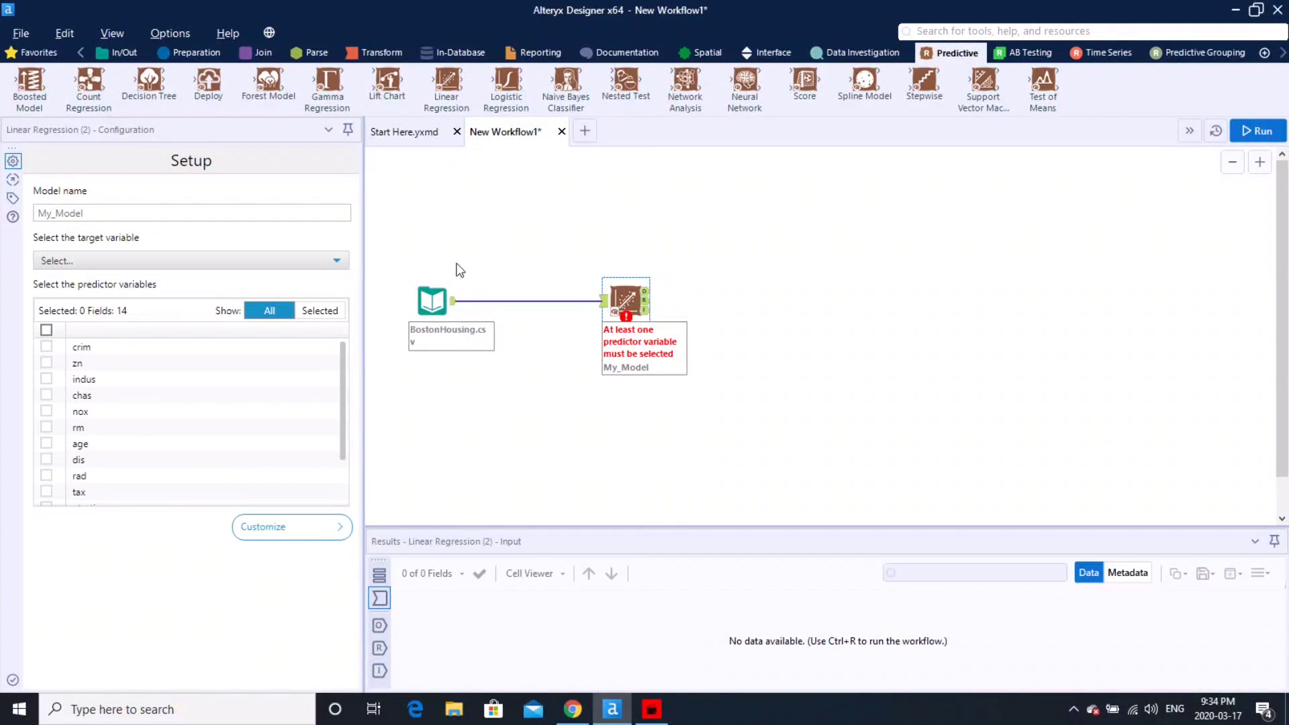
- Drop a Select tool onto the BostonHousing-to-Linear Regression connection
left_click(196, 53)
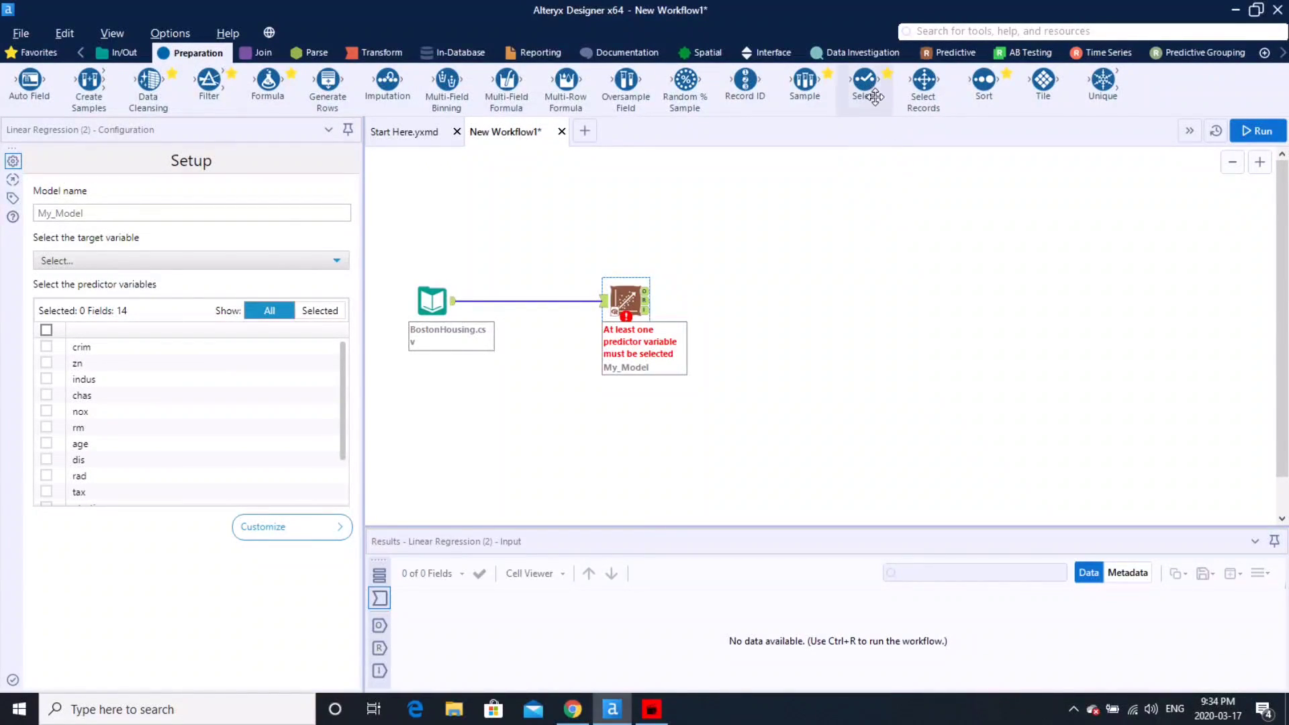
left_click_drag(864, 79, 518, 302)
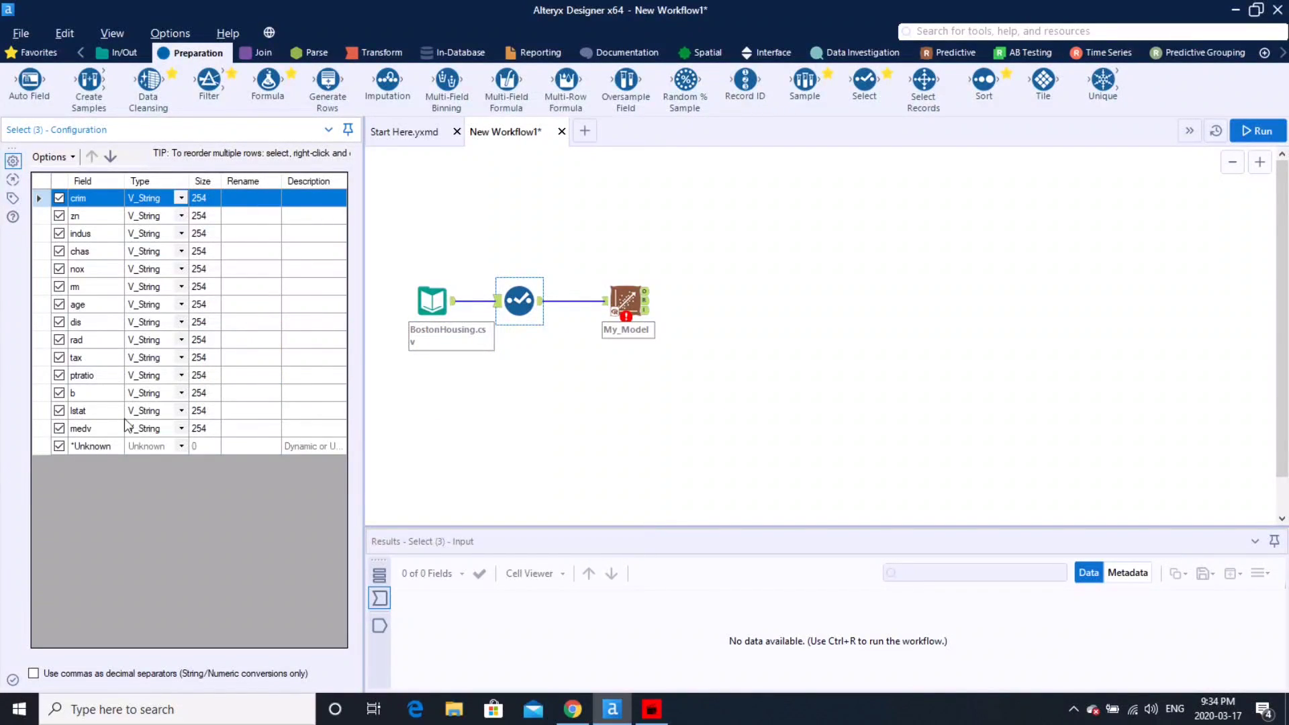
- Set the medv, lstat and age field types to Int32
left_click(180, 428)
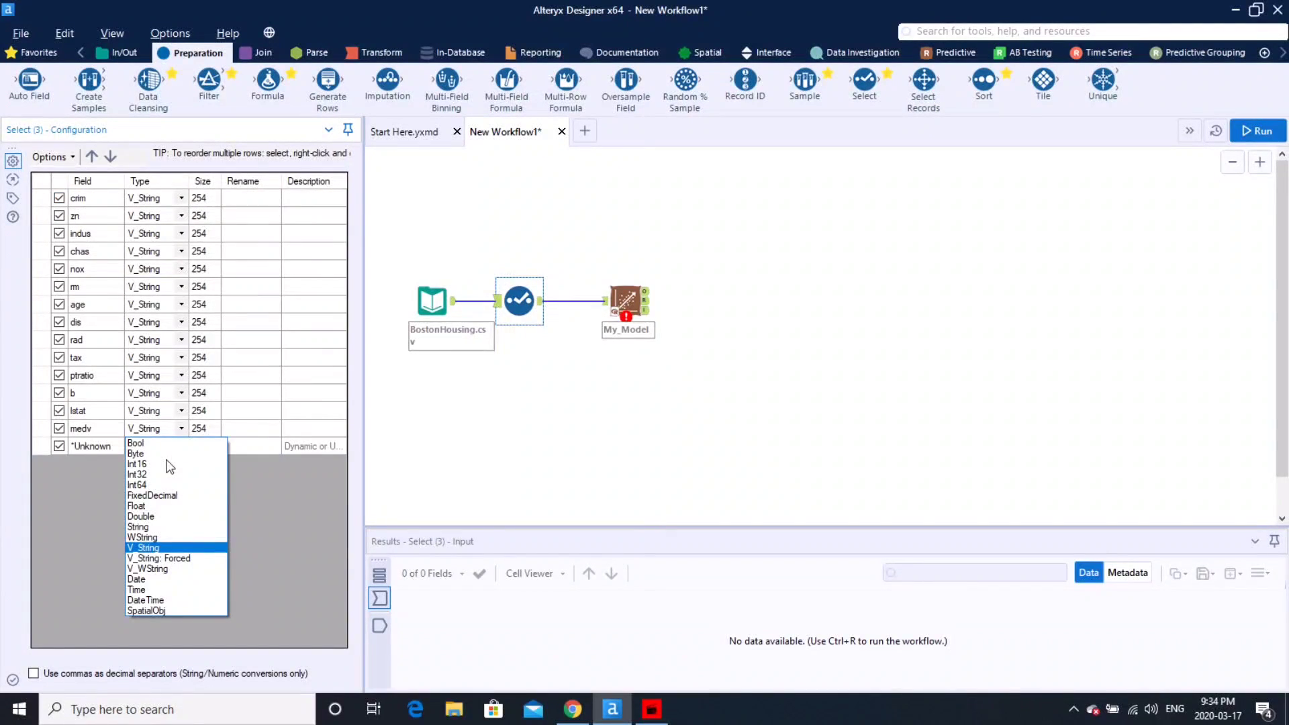
left_click(197, 473)
left_click(181, 410)
left_click(180, 409)
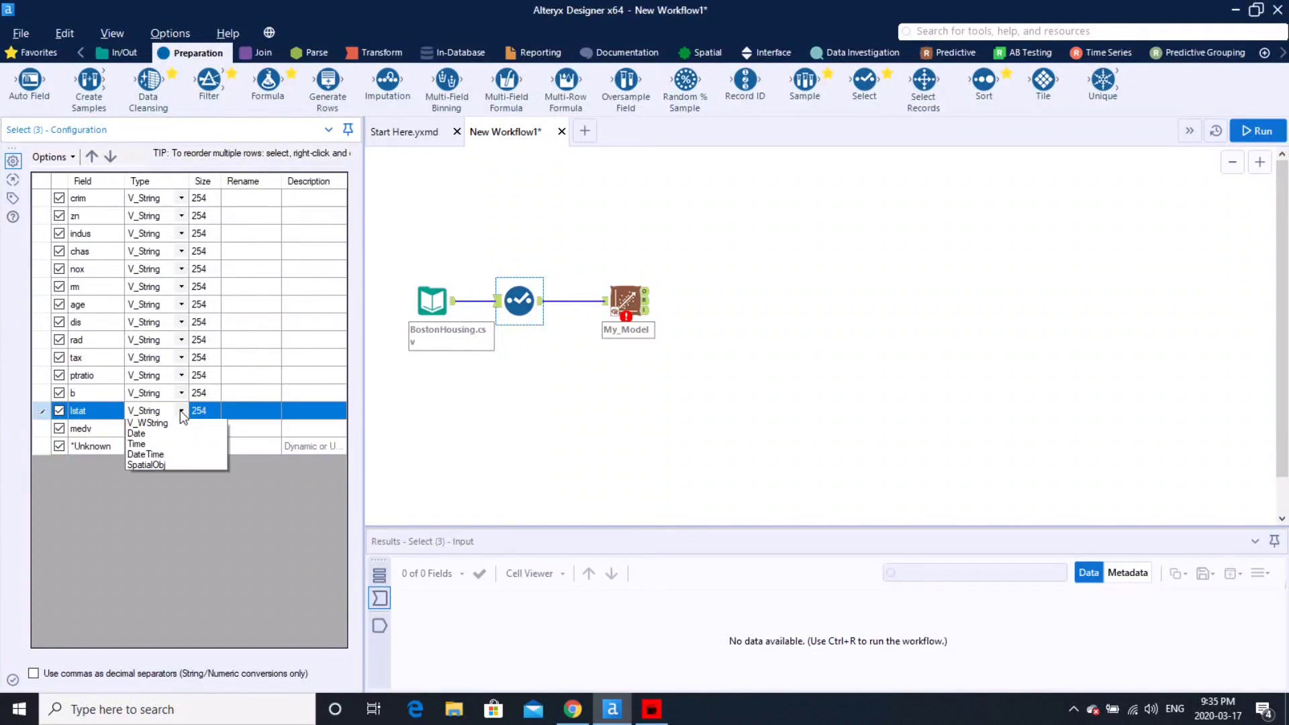
left_click(169, 457)
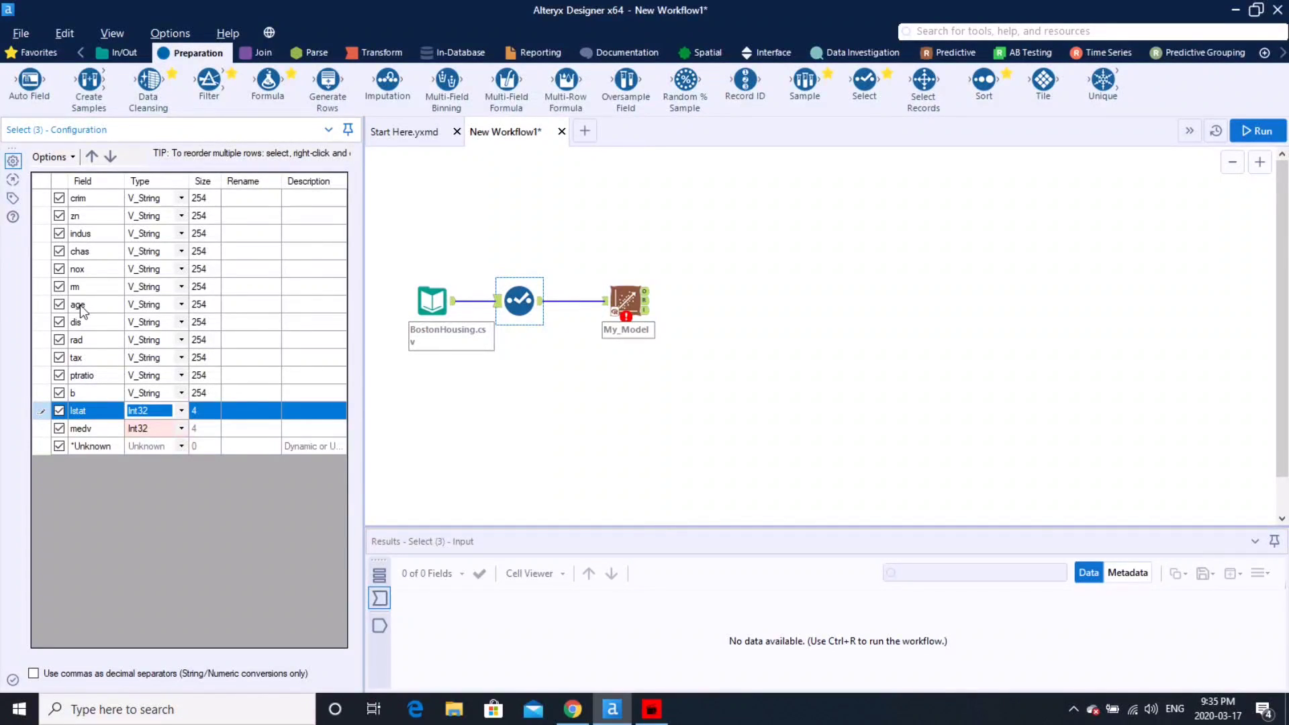
left_click(180, 305)
left_click(180, 305)
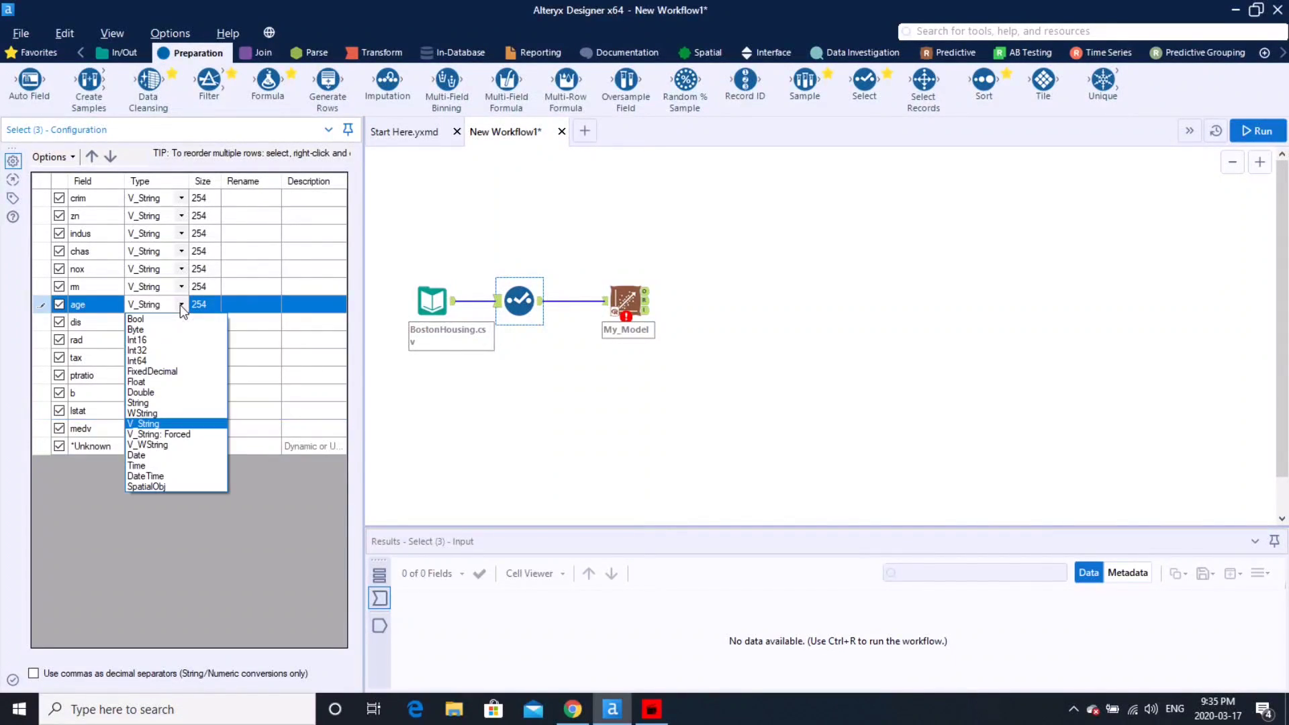
left_click(166, 352)
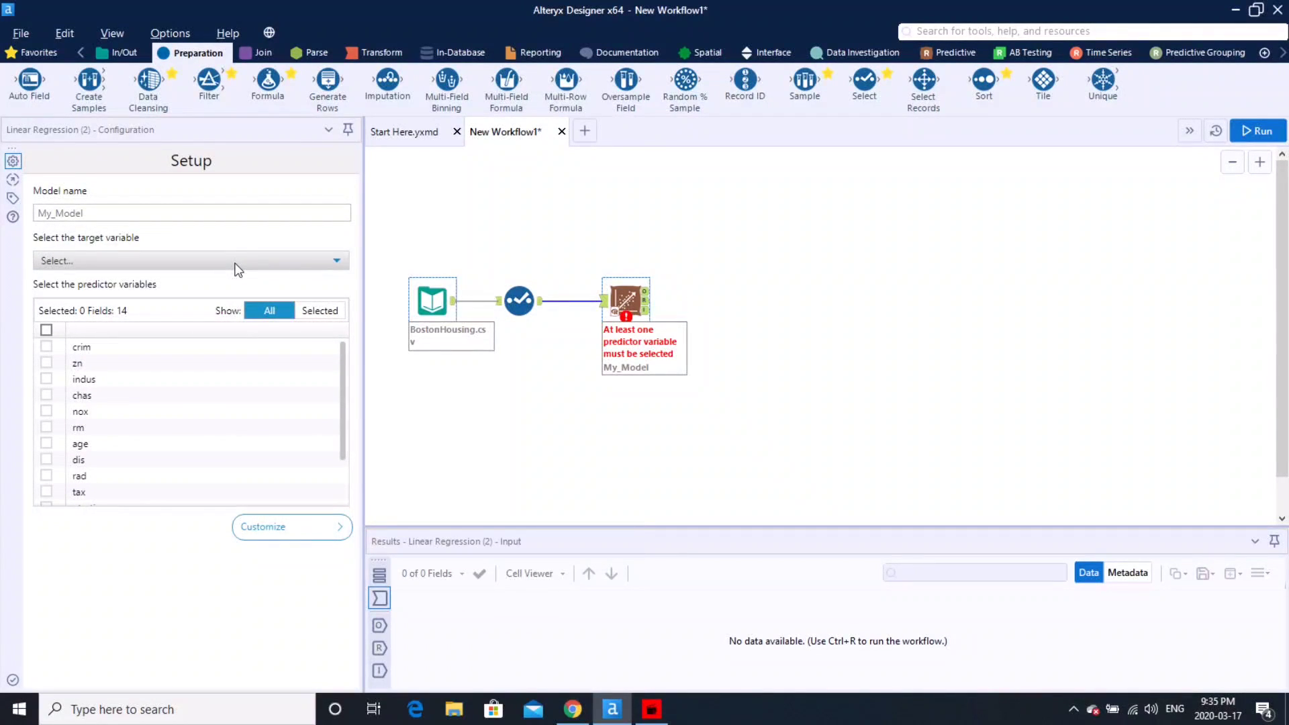
- Choose medv as My_Model's target variable and tick lstat and age as predictors
left_click(137, 266)
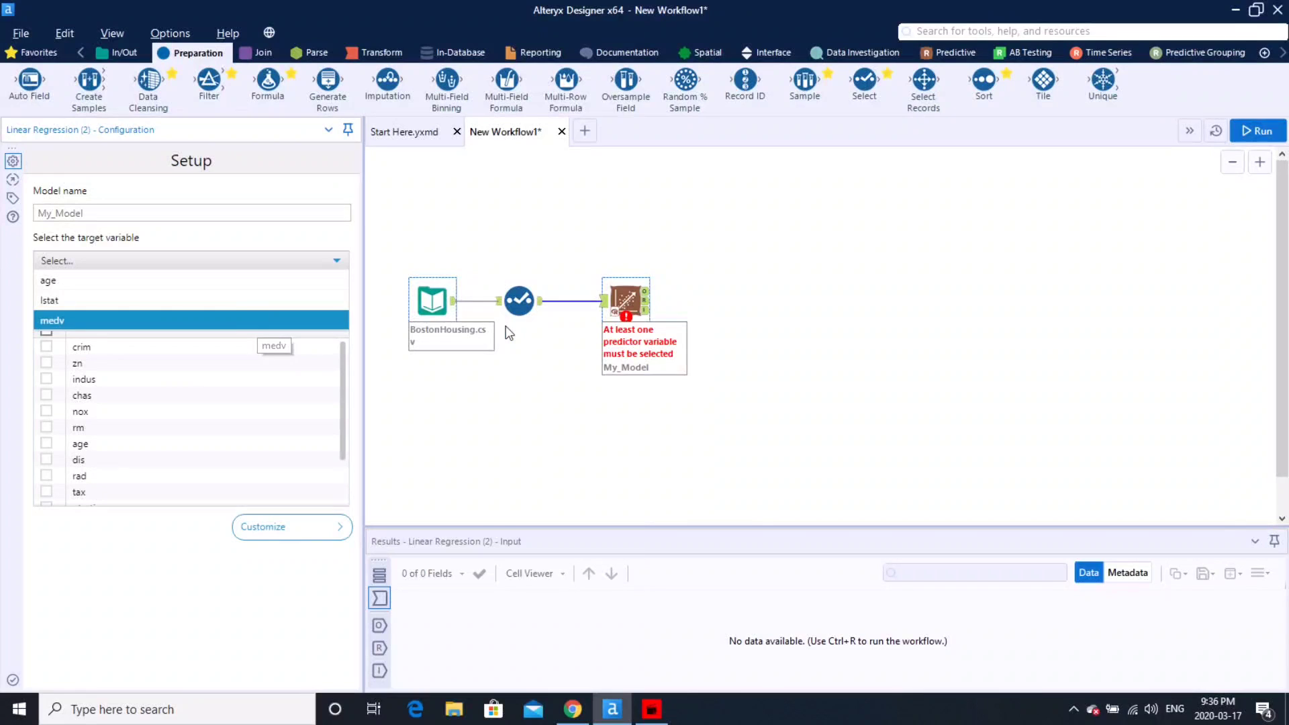
left_click(205, 324)
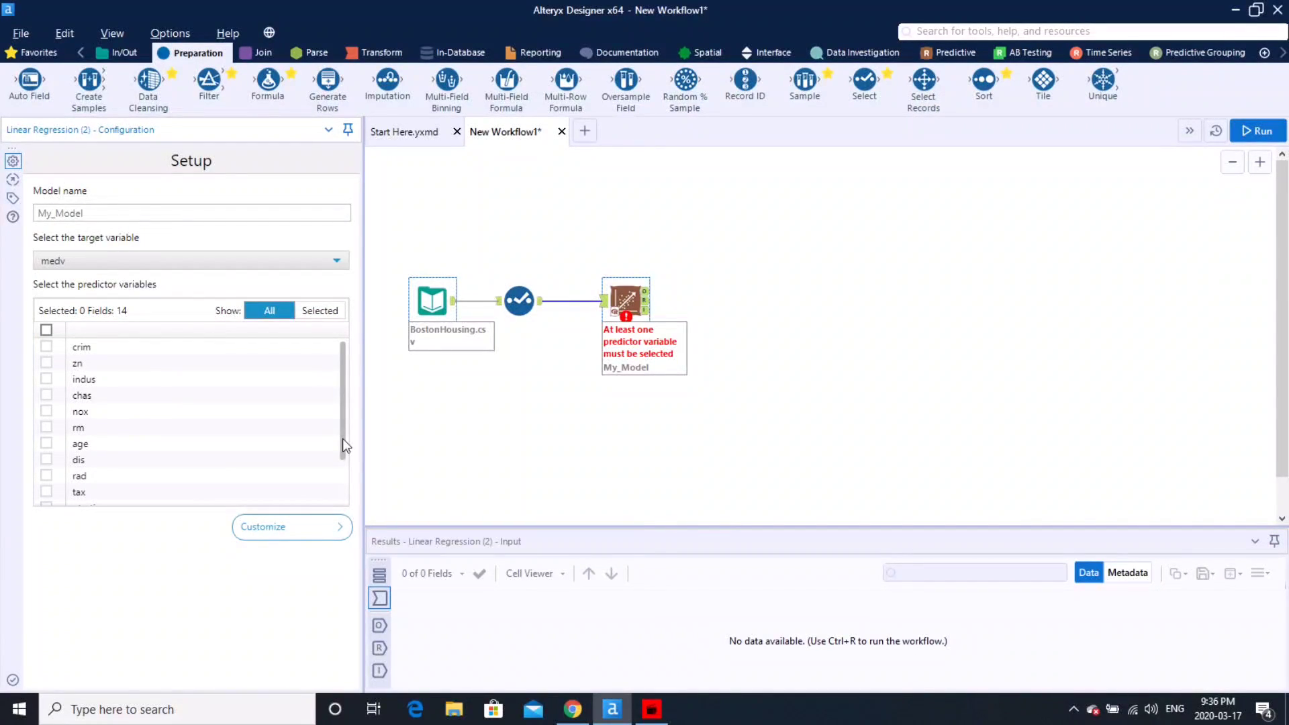
left_click(346, 496)
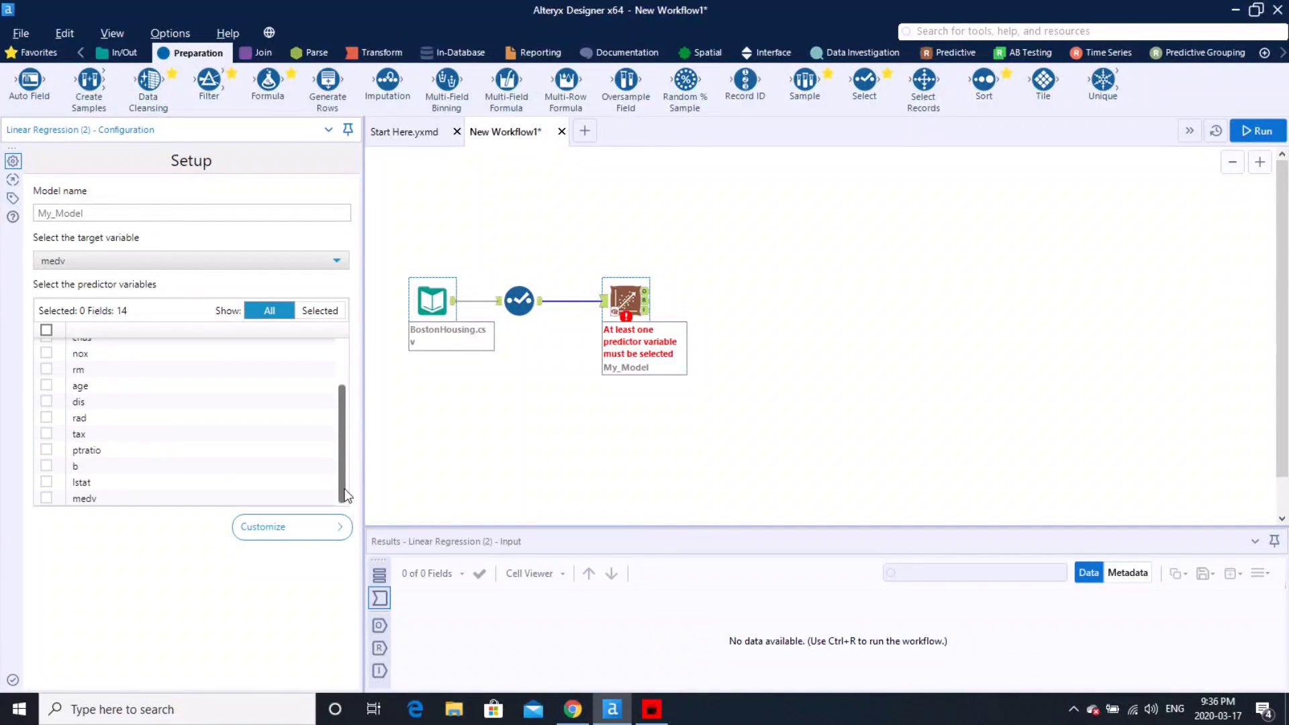
left_click(45, 482)
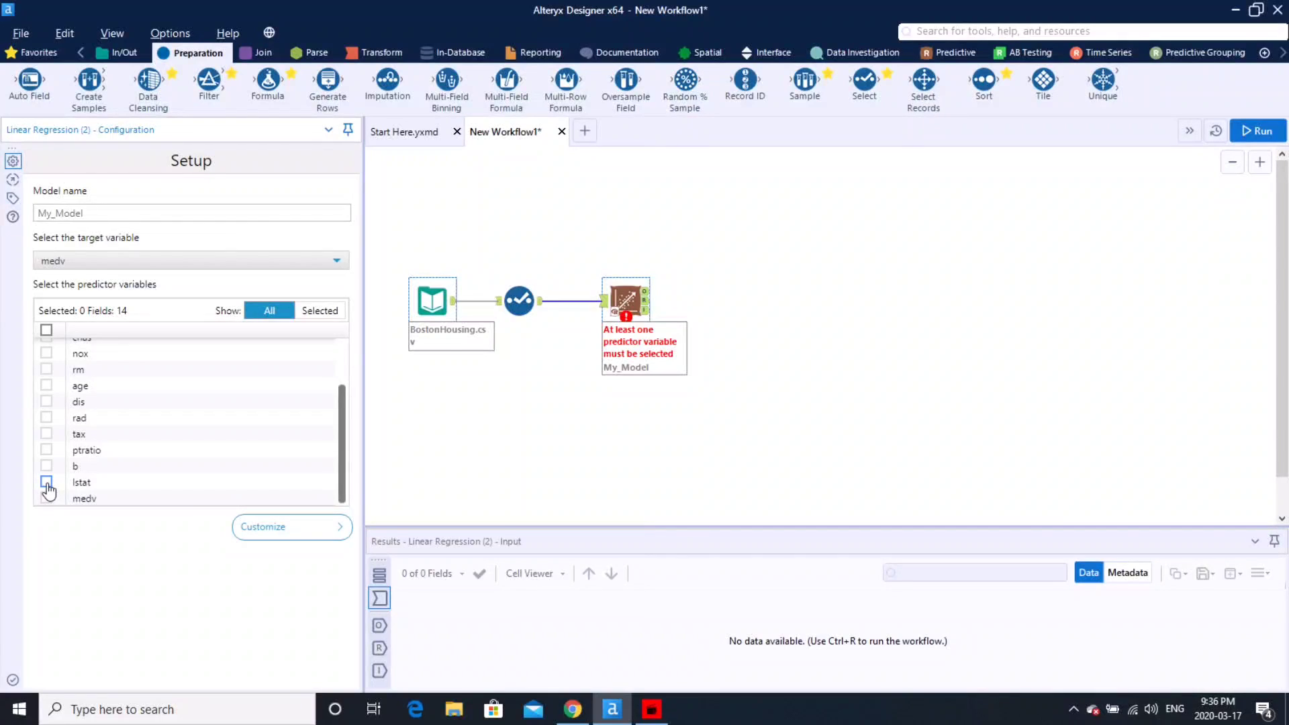
left_click(47, 387)
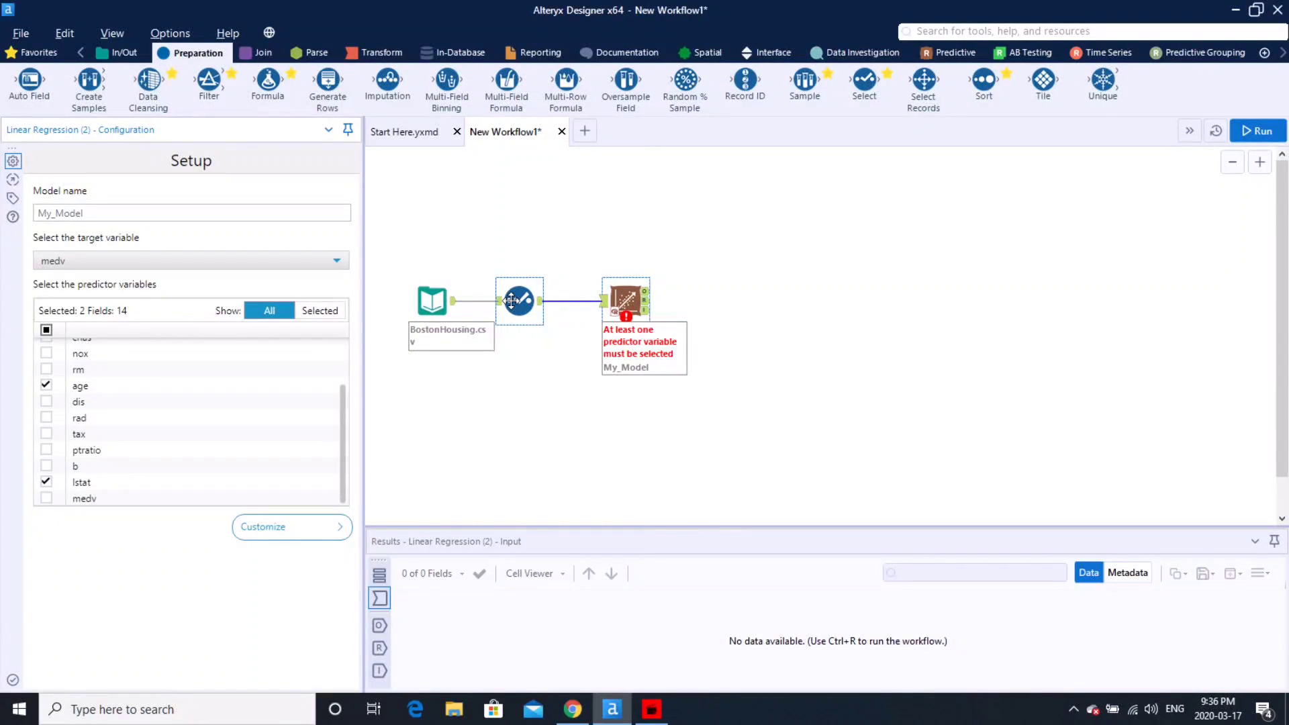
- Add Browse tools to all three My_Model outputs with Ctrl+Shift+B and run the workflow
left_click(627, 302)
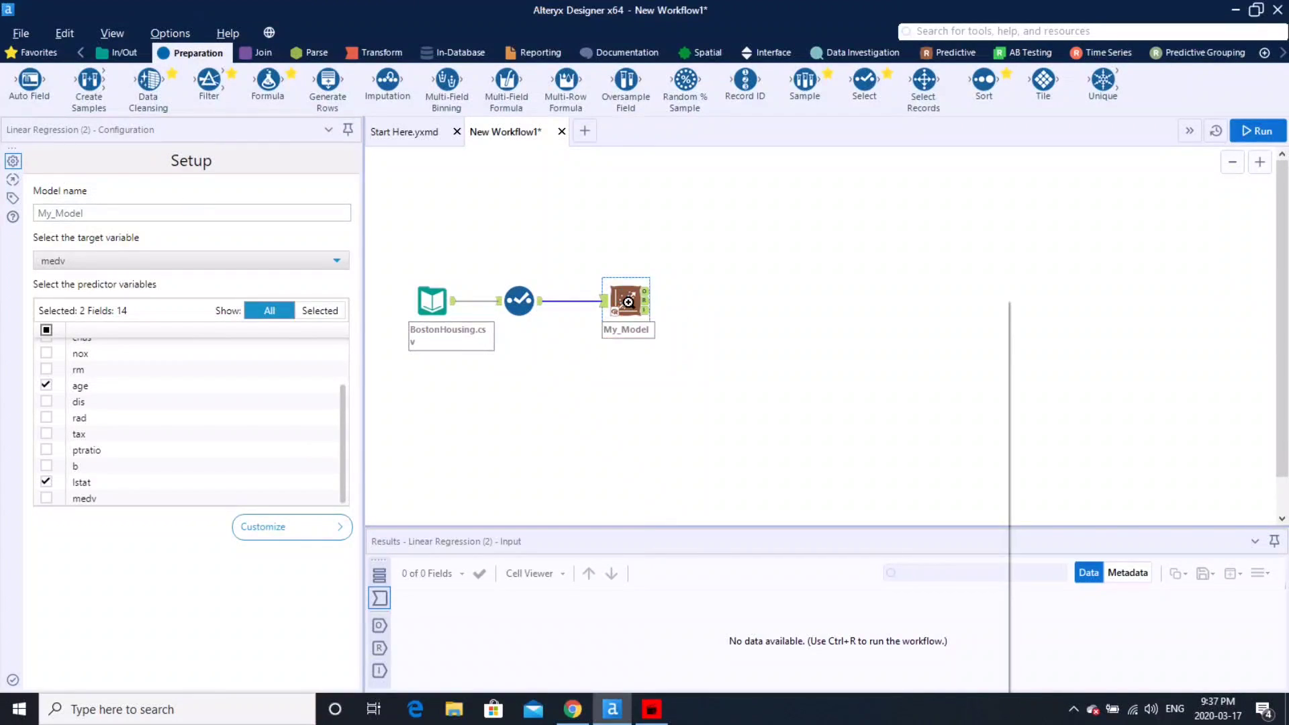
key("ctrl+shift+b")
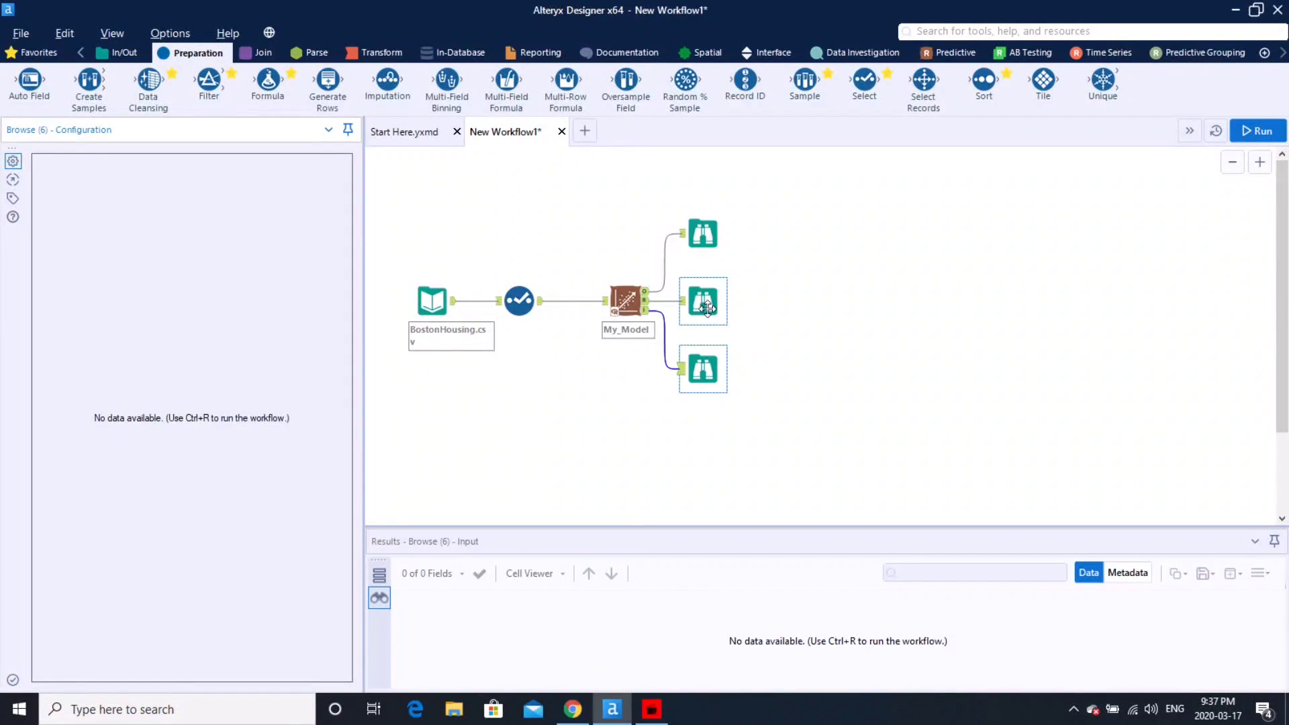
left_click(1248, 132)
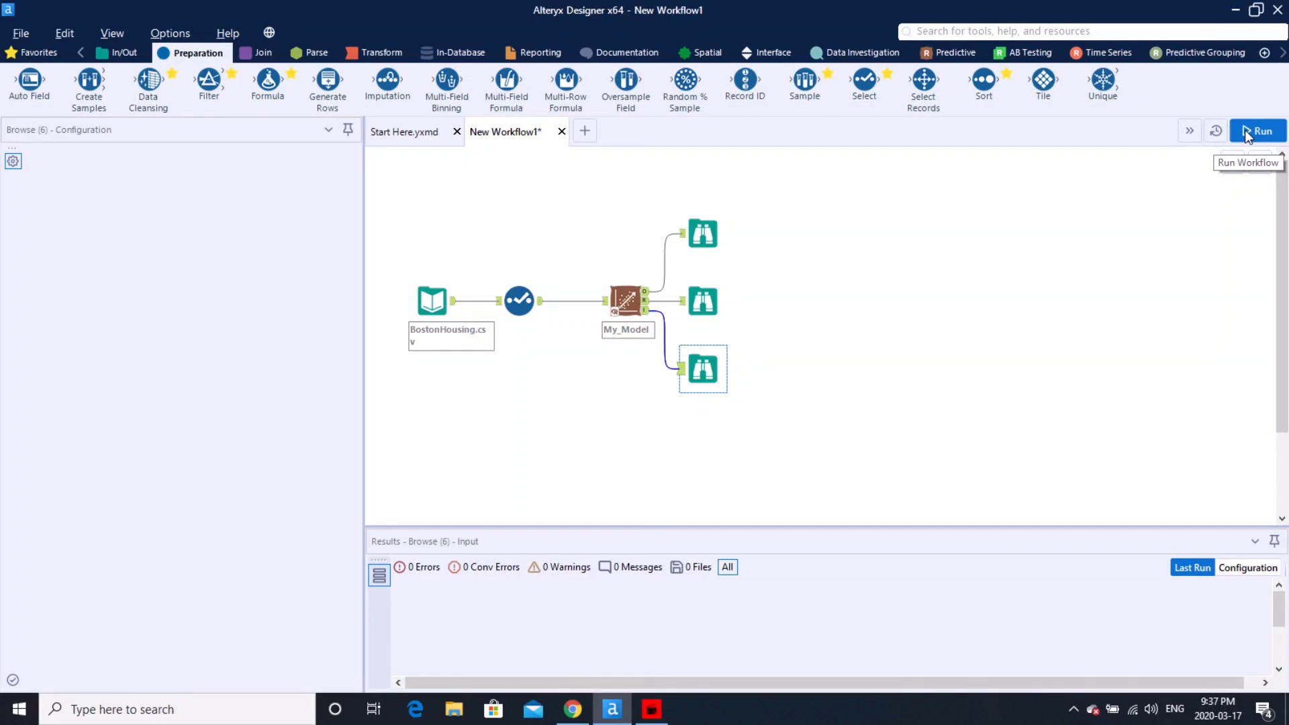
- After the run, view the O output's single My_Model record, a 91657-byte object
left_click(1245, 130)
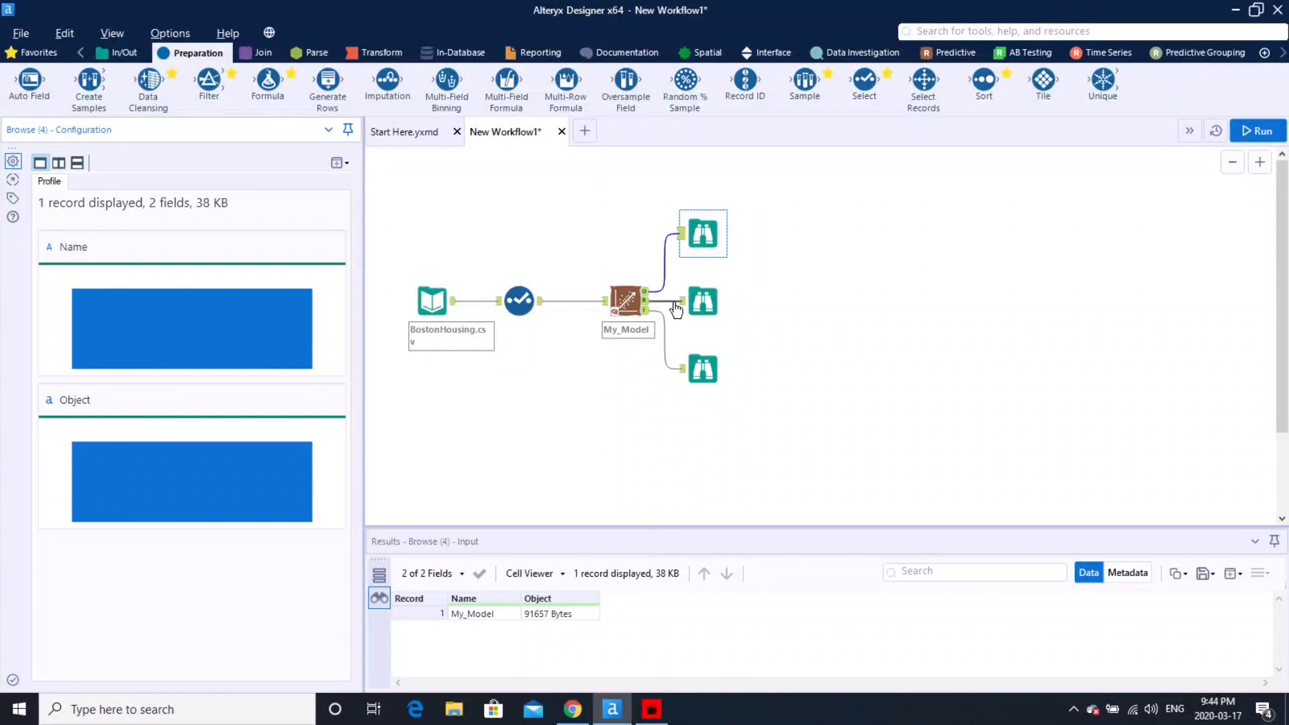
- Show the middle Browse output's Linear Model report and widen the panel so its tables fit
left_click(704, 295)
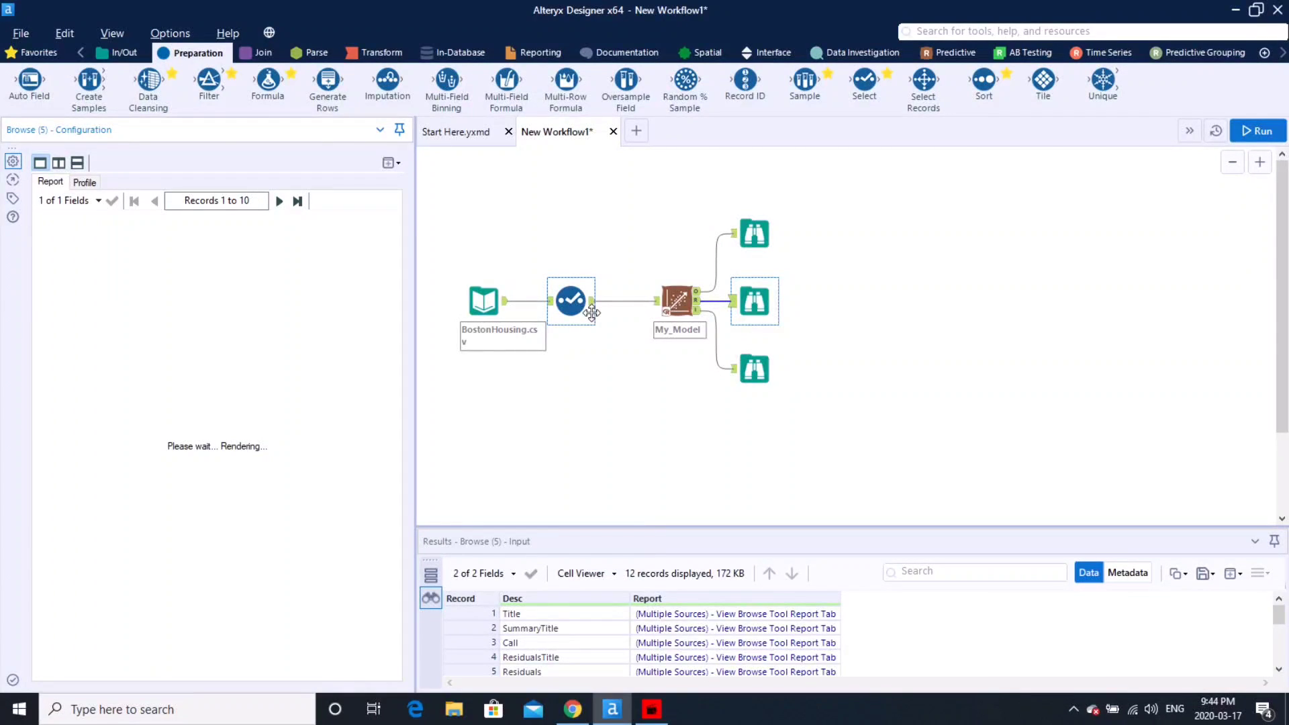
left_click_drag(416, 393, 462, 394)
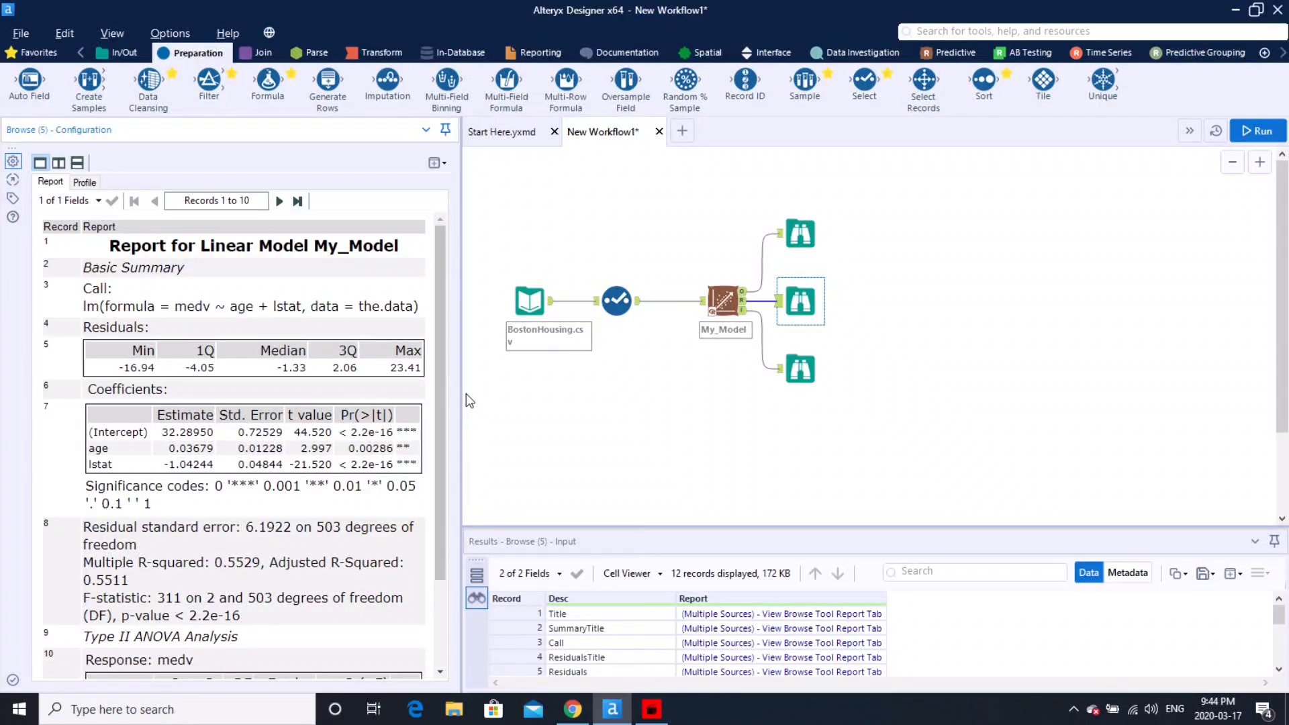
left_click_drag(481, 393, 513, 394)
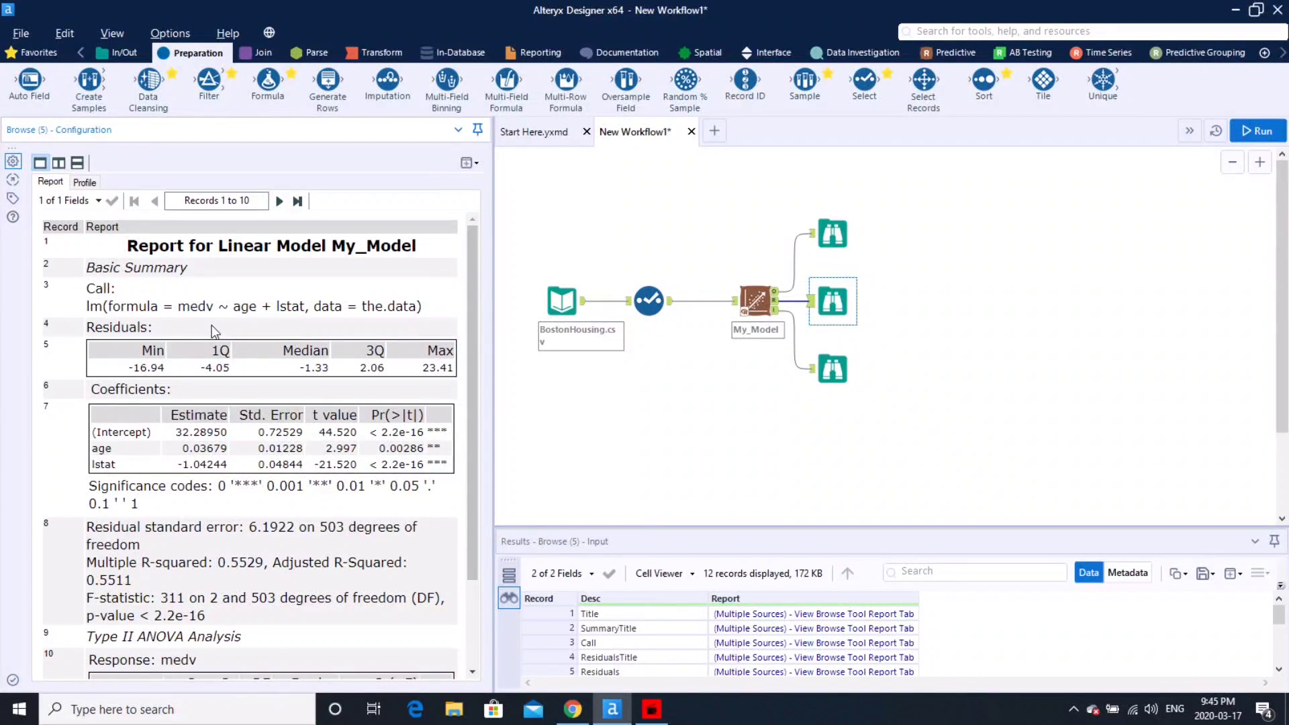
- Scroll the My_Model report down to the Type II ANOVA rows for age and lstat
scroll(391, 381, "down", 1)
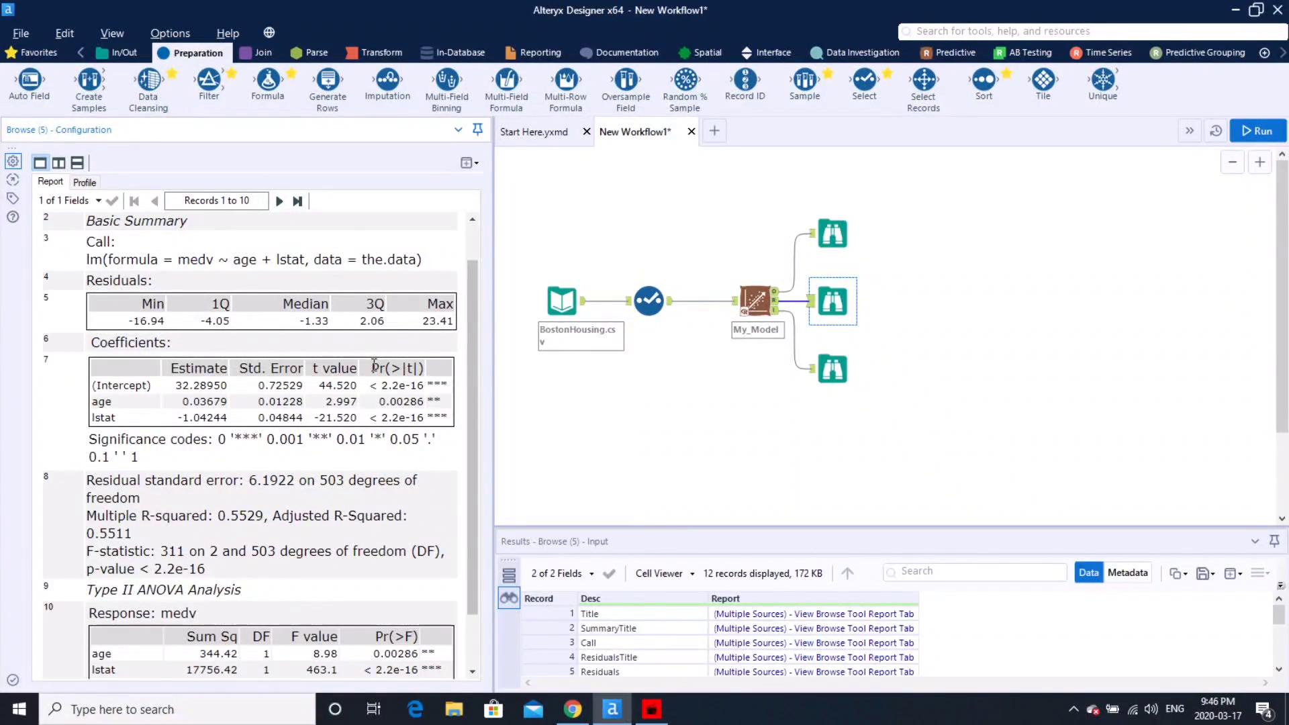
double_click(393, 386)
double_click(281, 387)
left_click(405, 376)
left_click_drag(469, 431, 475, 468)
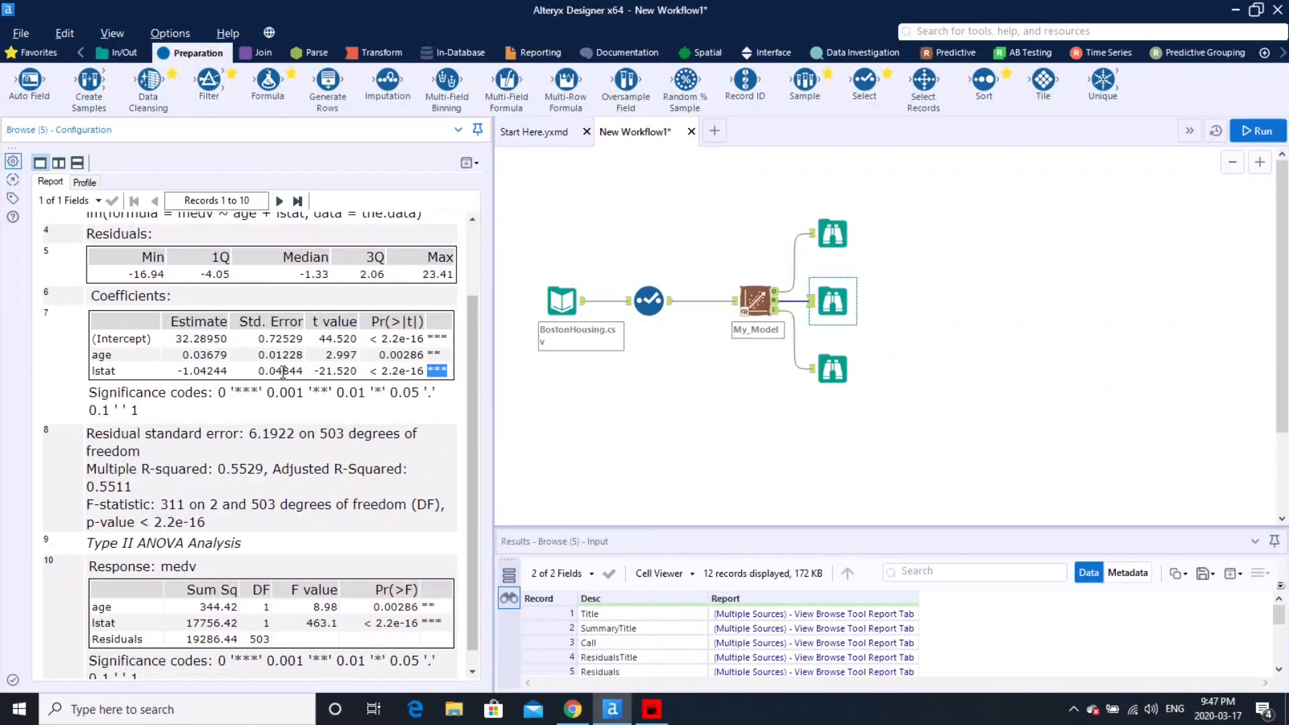
scroll(257, 407, "down", 1)
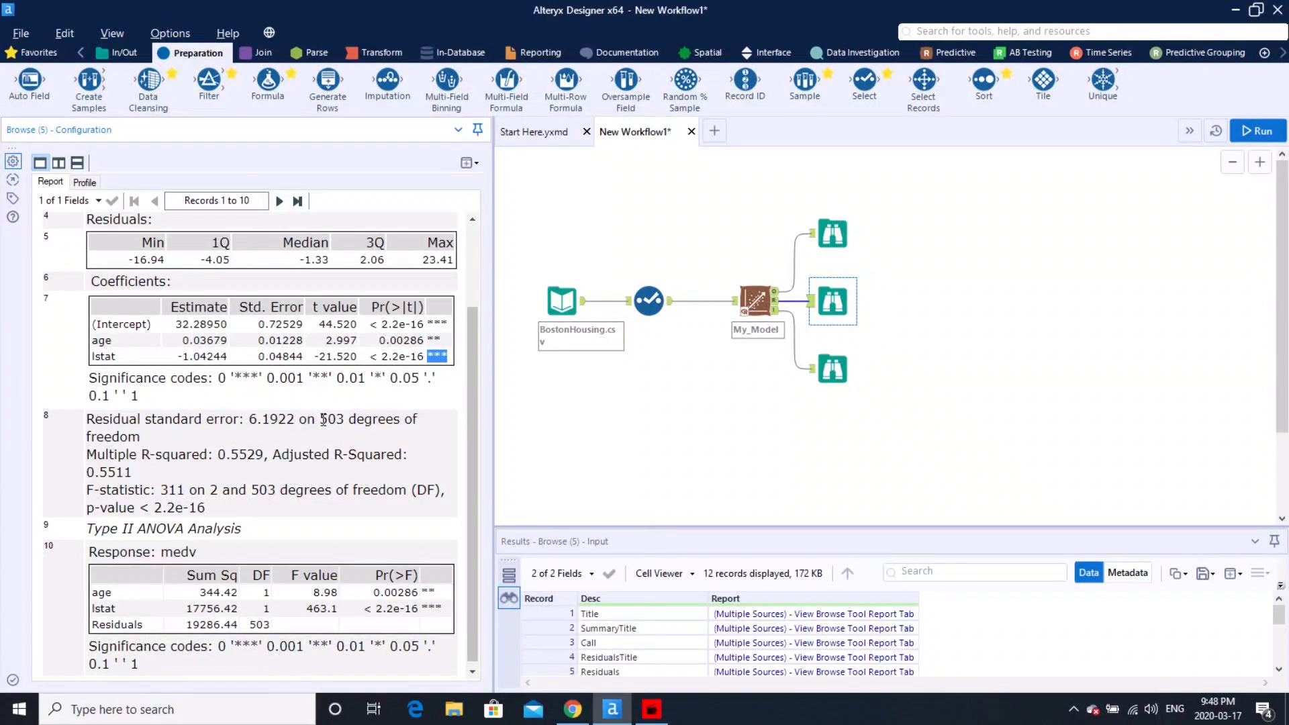
scroll(342, 415, "down", 1)
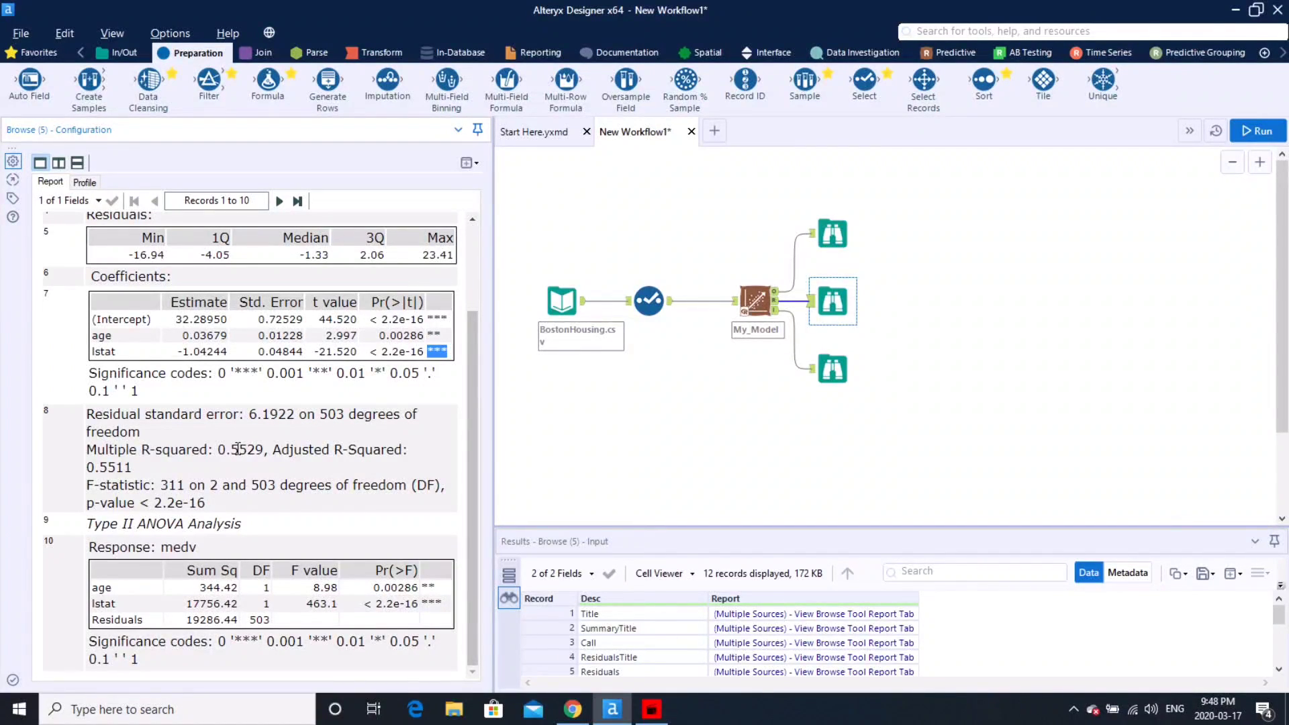
left_click(469, 474)
double_click(249, 450)
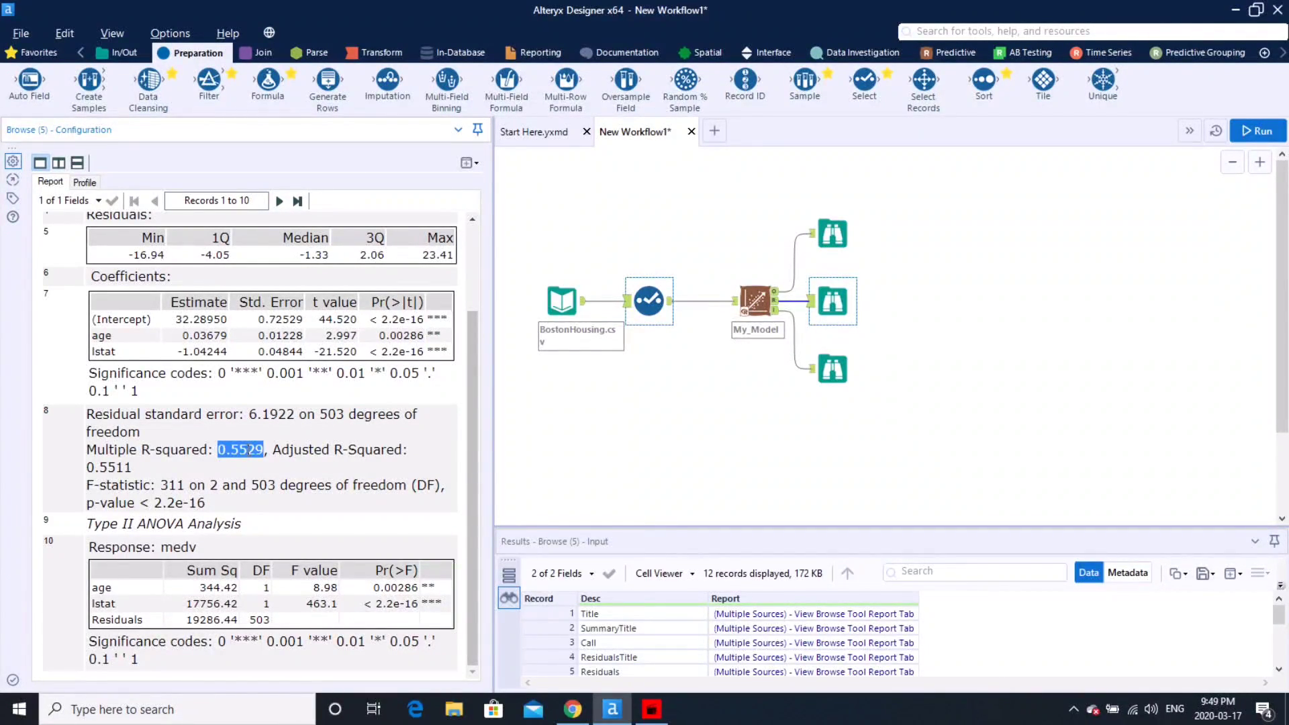
double_click(302, 450)
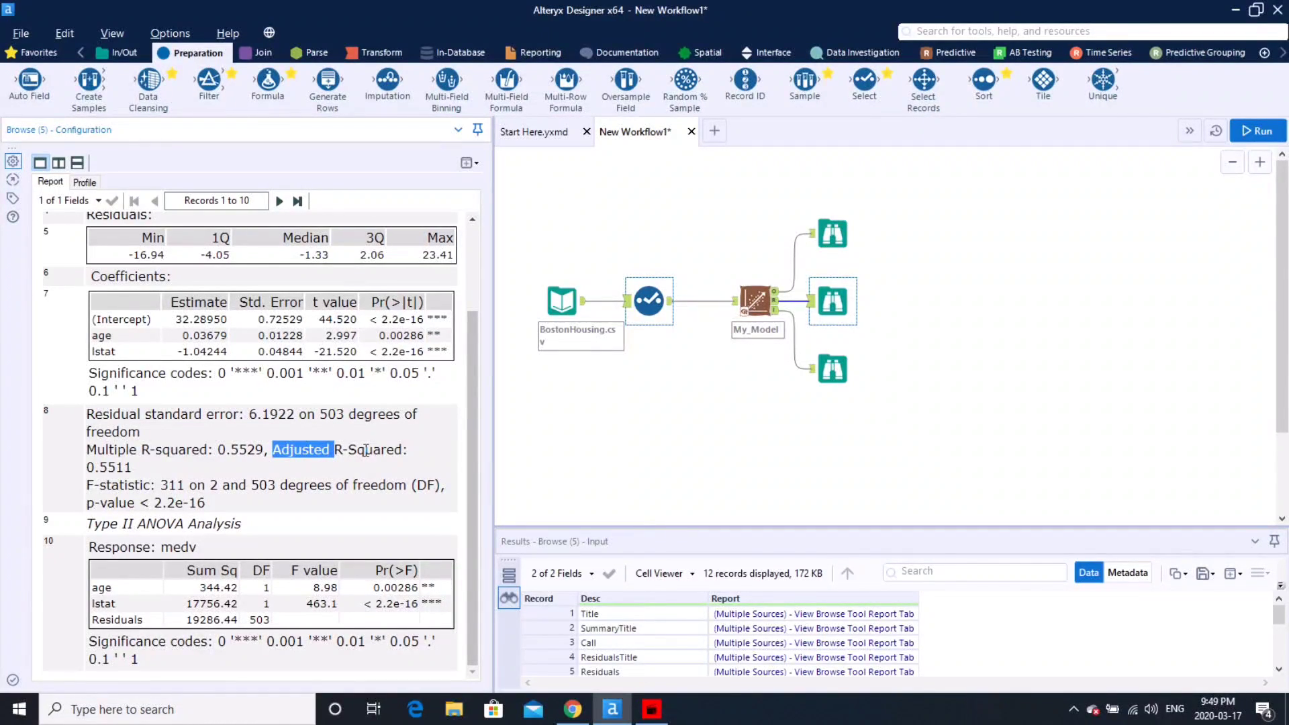
left_click(108, 332)
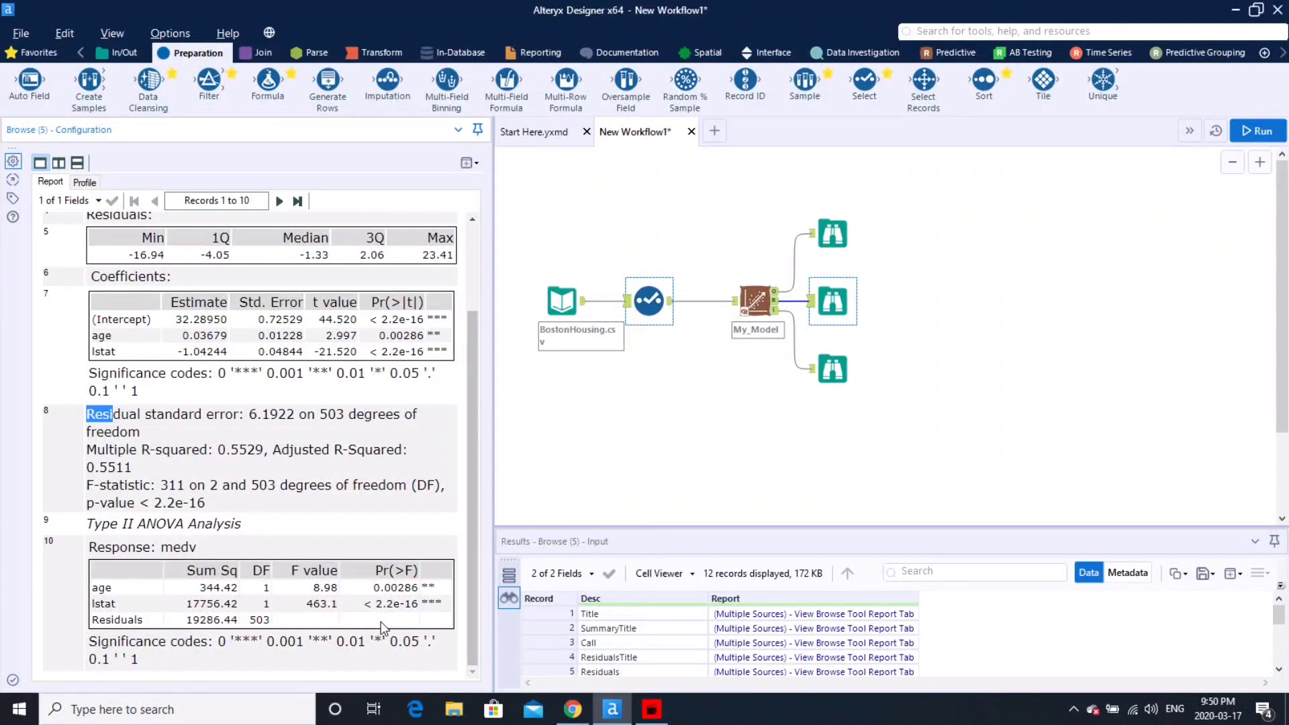
- Show the middle output's Basic Diagnostic Plots, including Normal Q-Q and Residuals vs Leverage
left_click(280, 202)
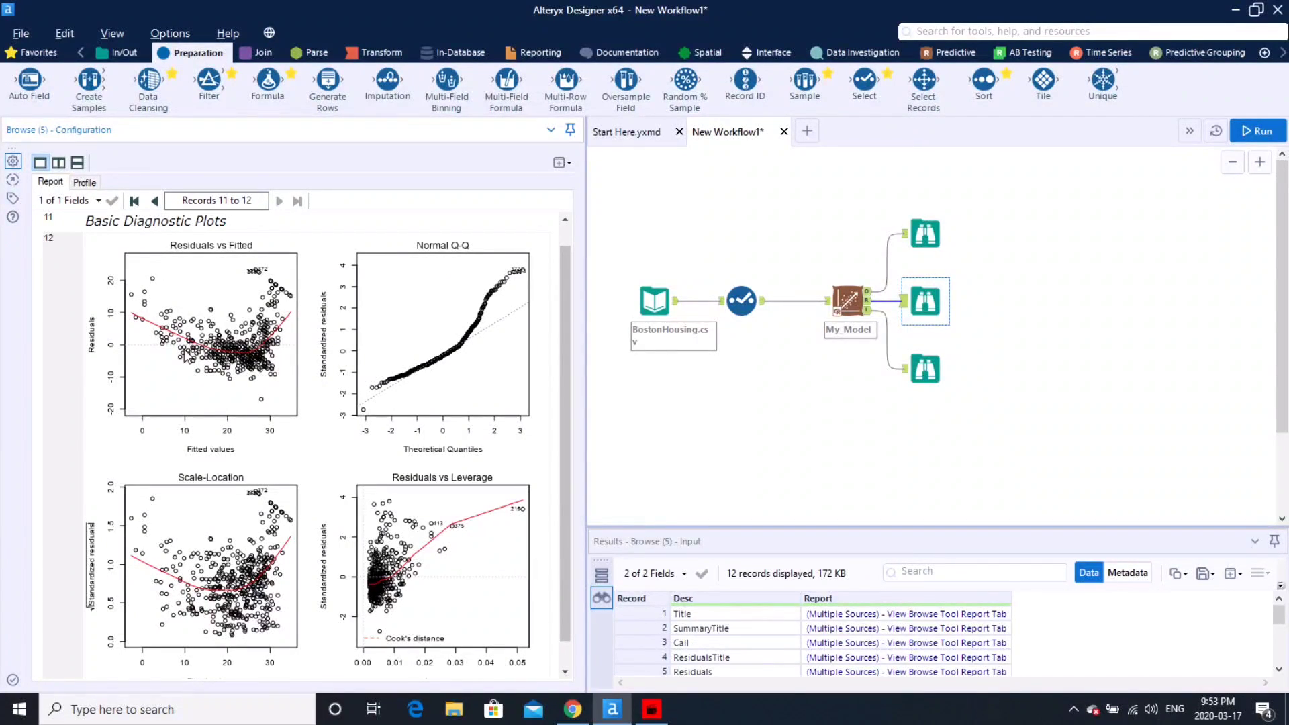
- Show the bottom Browse output's OLS report with Intercept 32.2895, age 0.0368 and lstat -1.0424
left_click(939, 383)
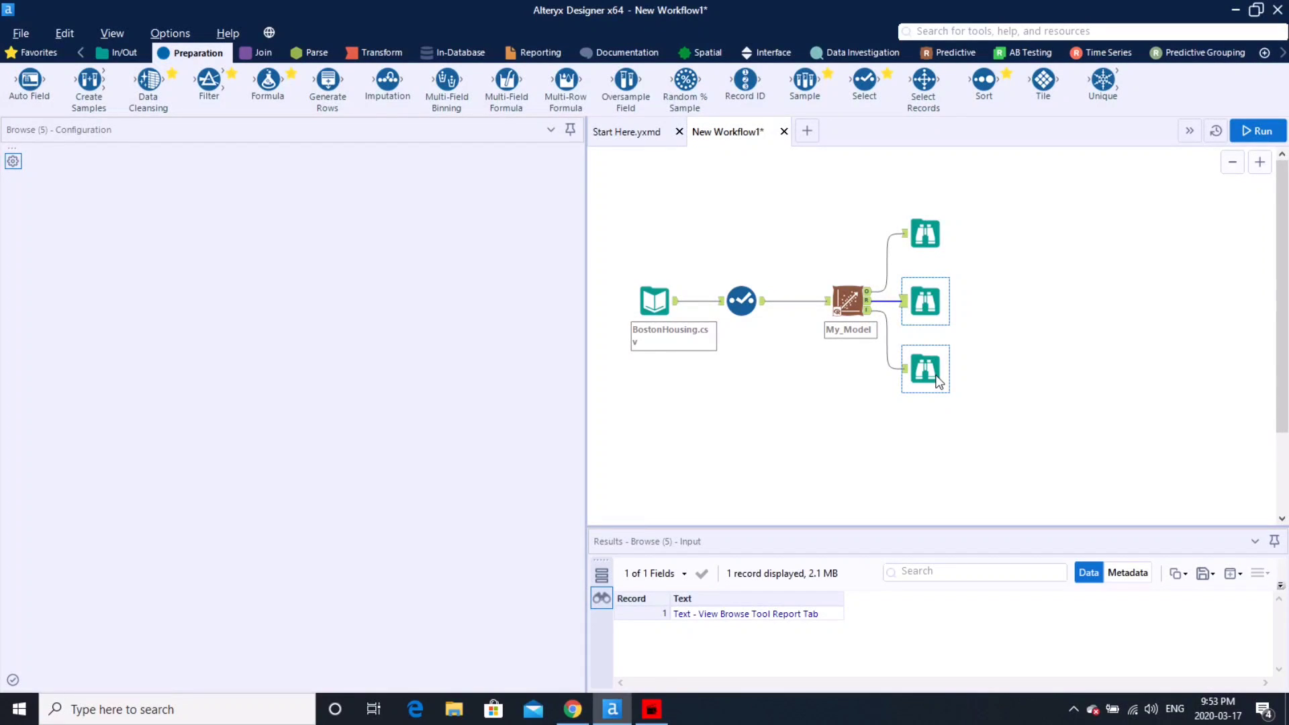
left_click(932, 379)
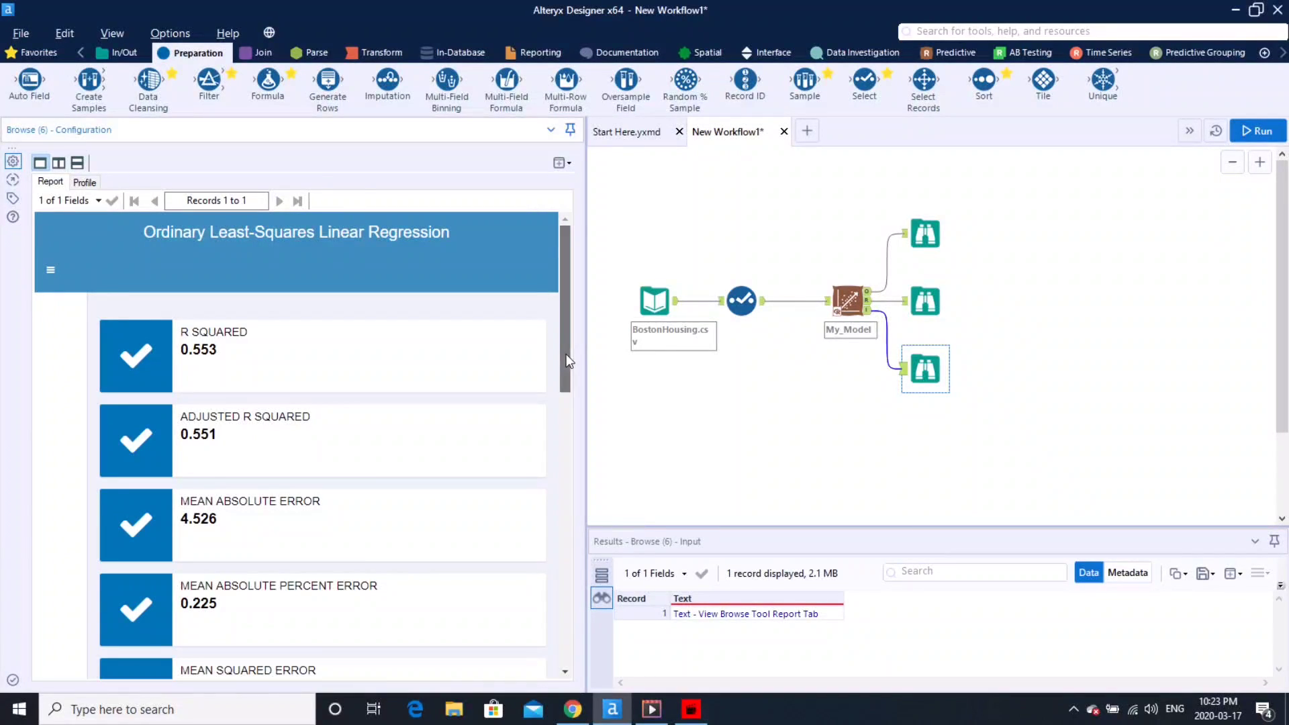
left_click_drag(566, 359, 566, 651)
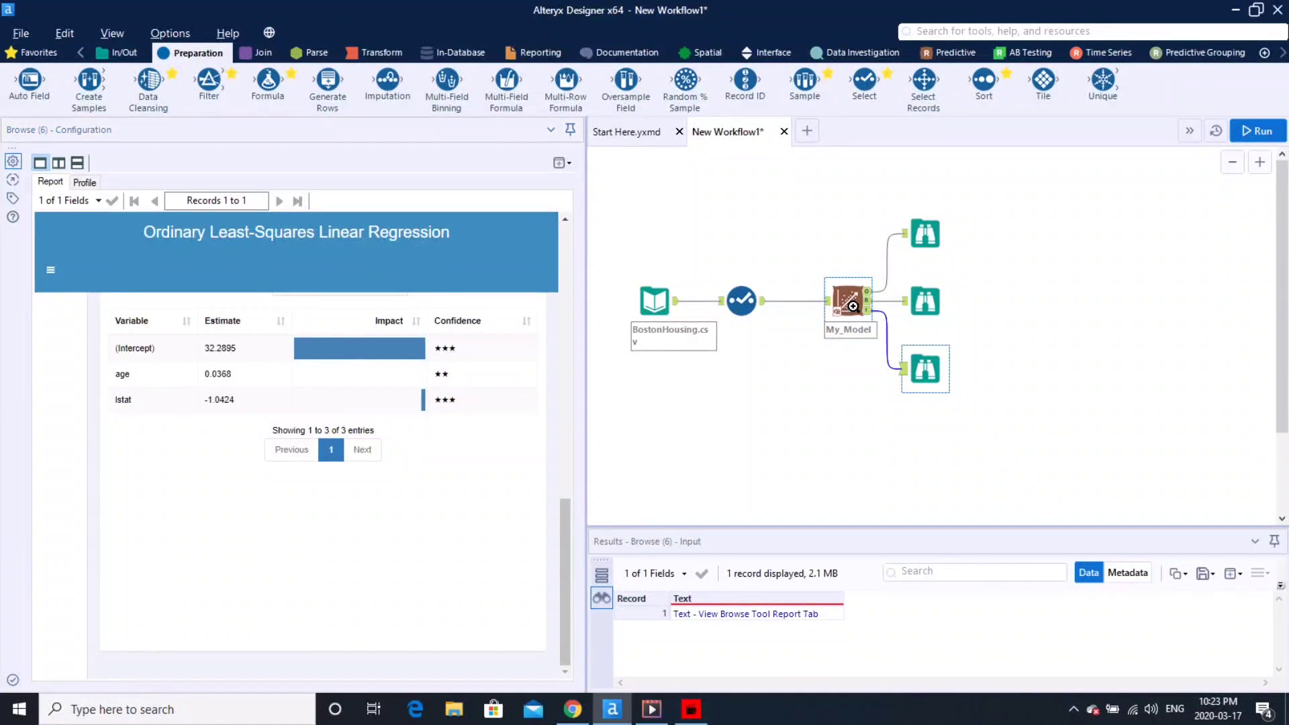
left_click(847, 300)
- Open My_Model's Linear_Regression.yxmc macro in its own tab and enlarge its canvas
right_click(845, 307)
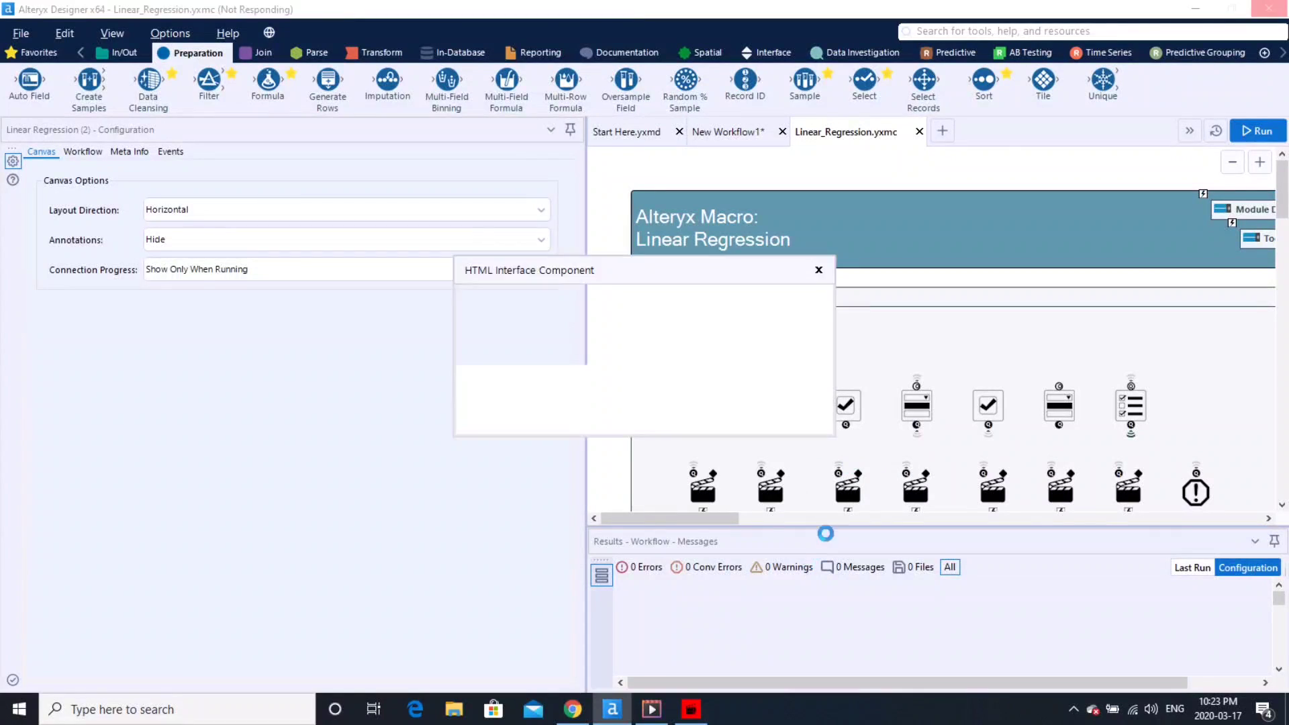
left_click(819, 270)
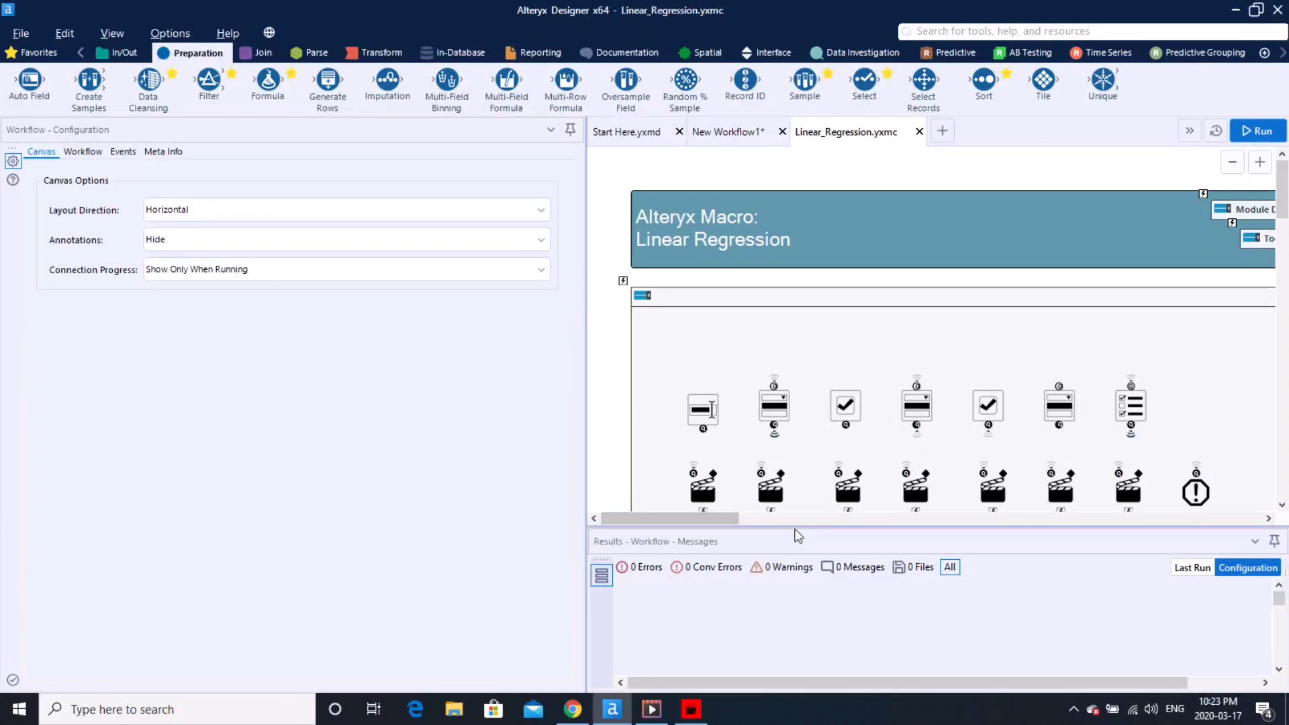
left_click_drag(797, 589, 798, 603)
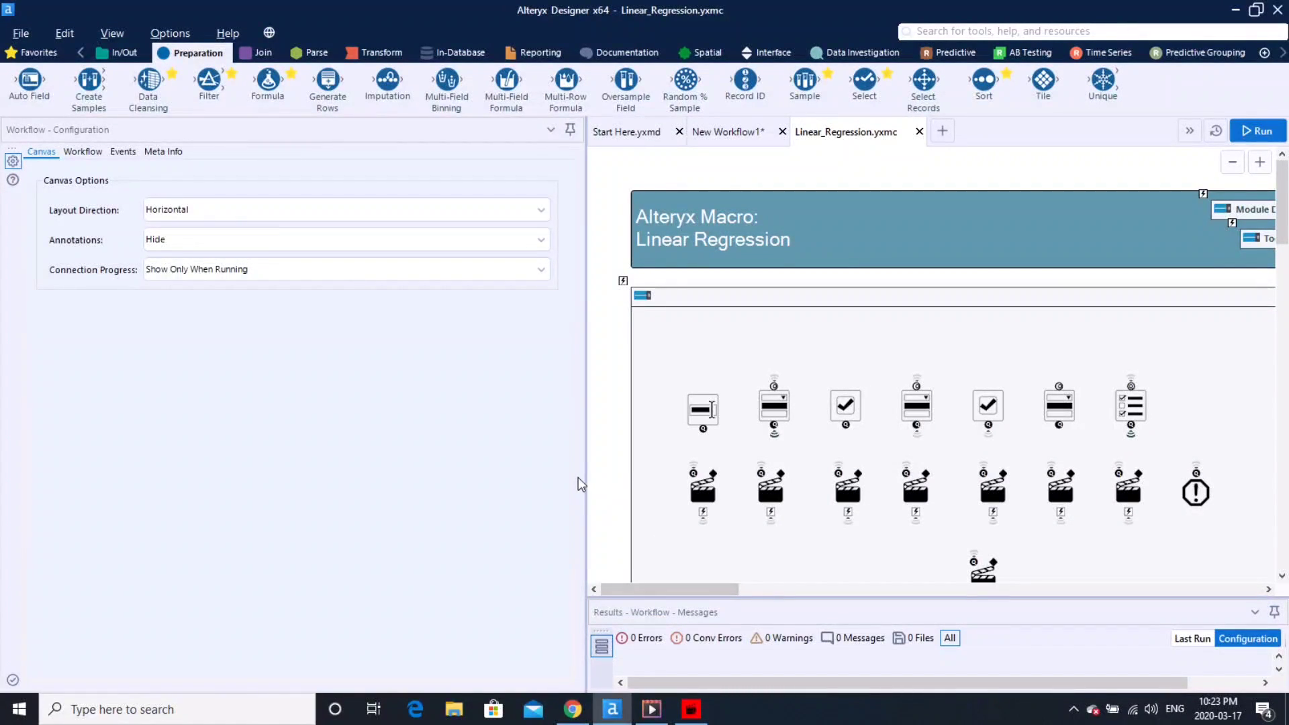
left_click_drag(585, 479, 155, 400)
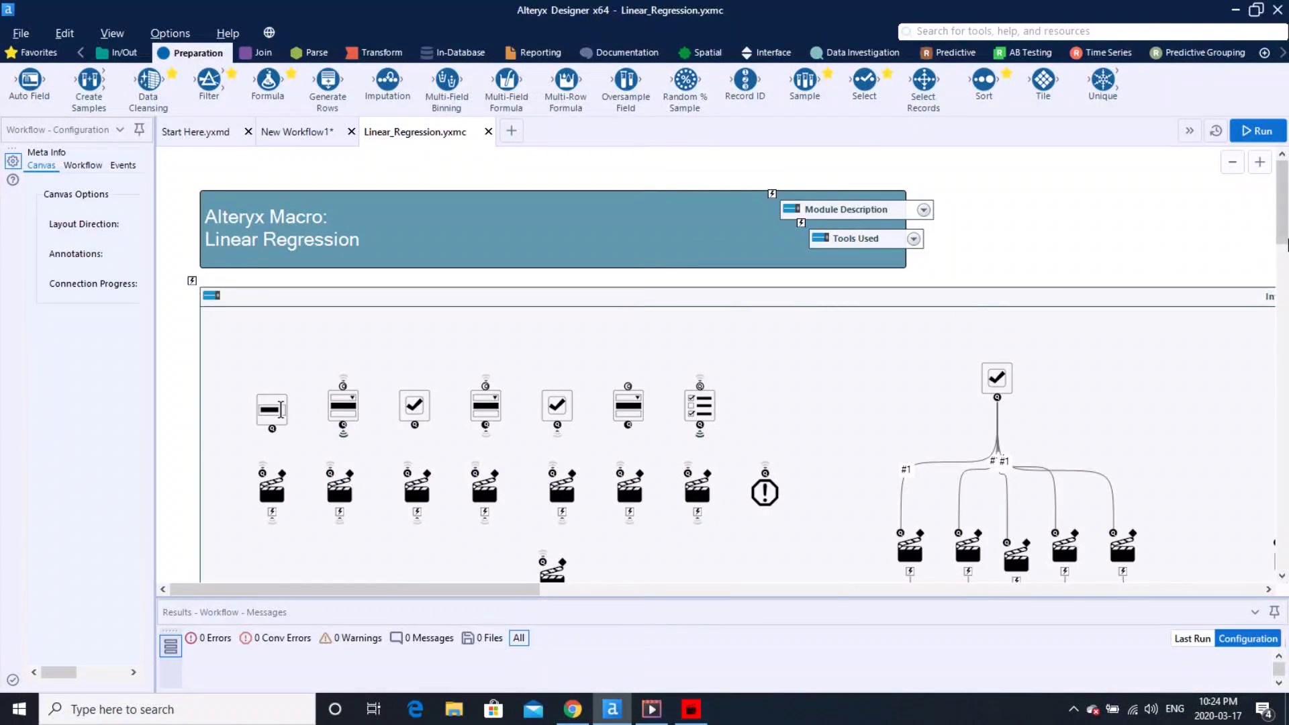
- Scroll the macro canvas down and select the lm Model Summary and R tools
left_click_drag(1285, 213, 1286, 296)
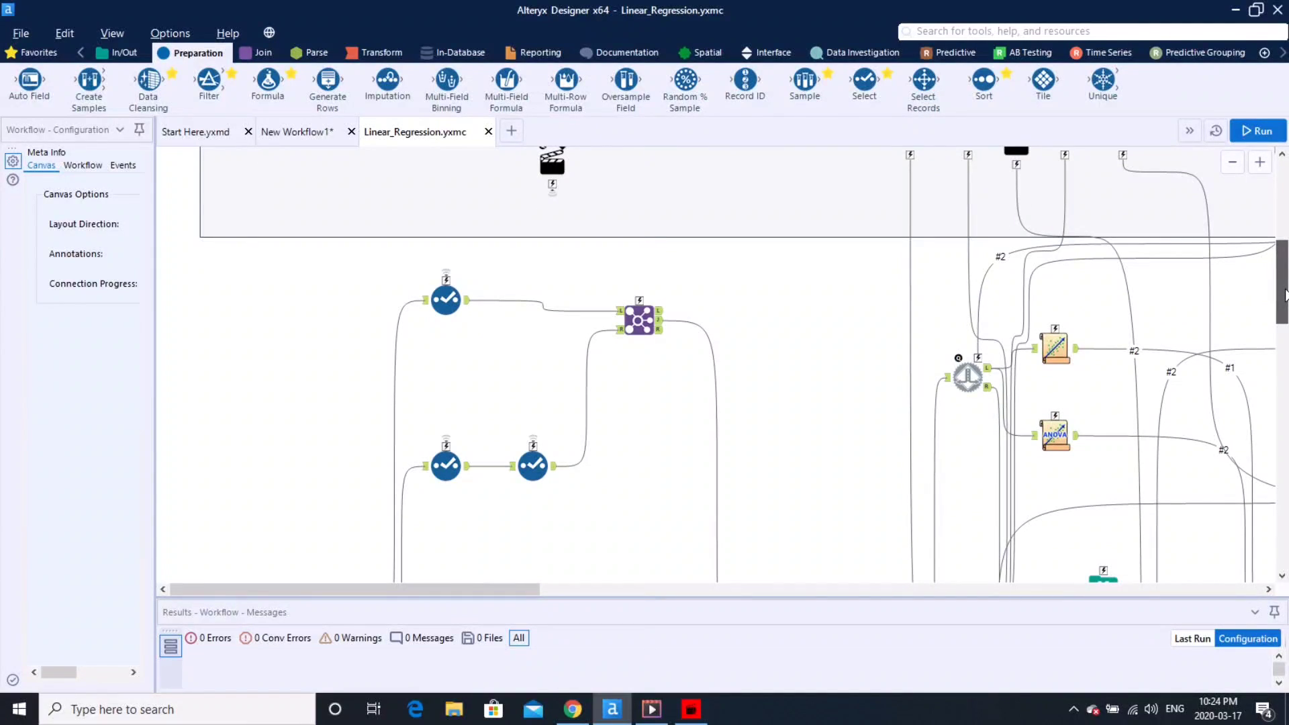
left_click(1048, 346)
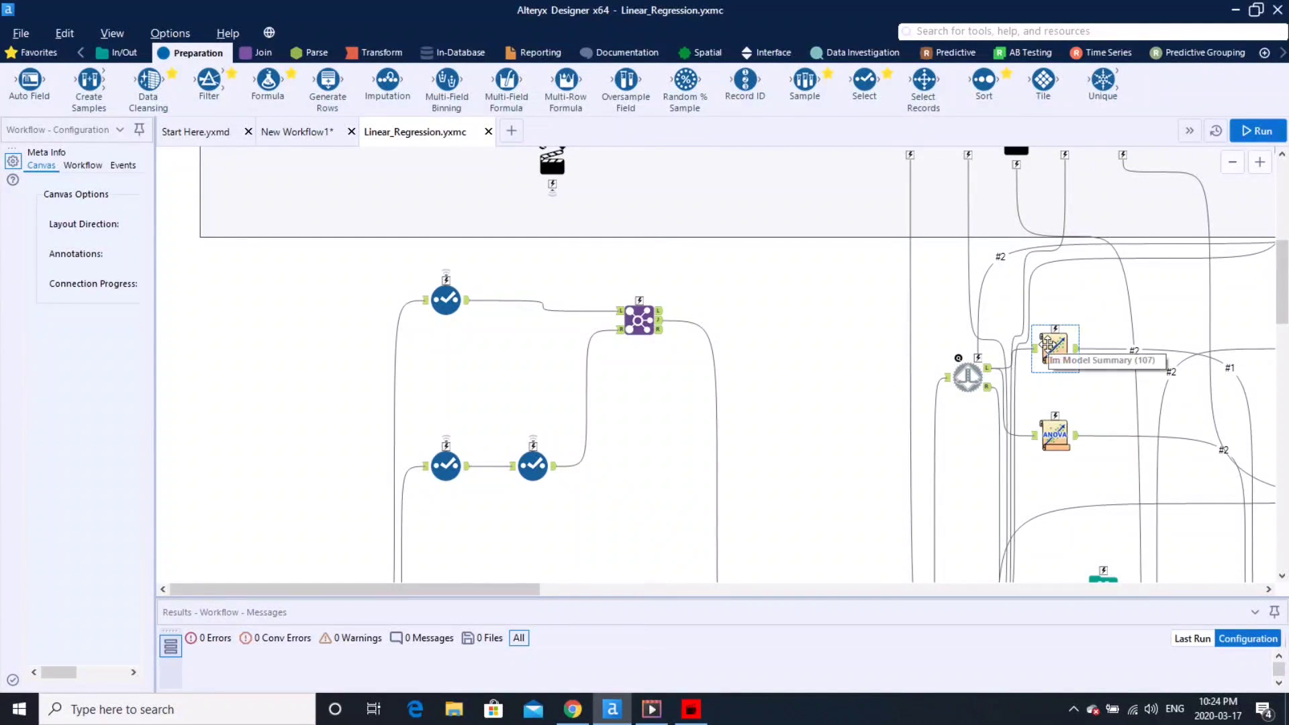
left_click_drag(1285, 283, 1287, 352)
left_click(908, 337)
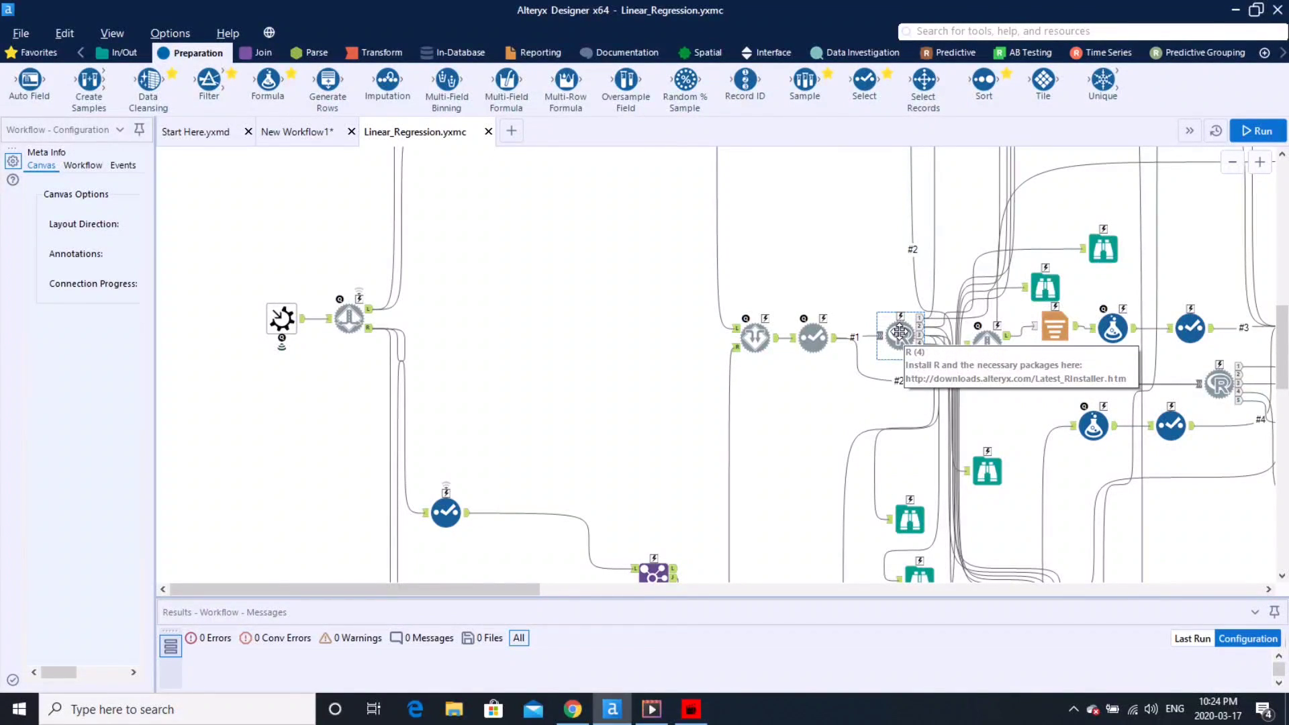
- Show the Developer tool category with its Python, R and Run Command tools
left_click(1283, 54)
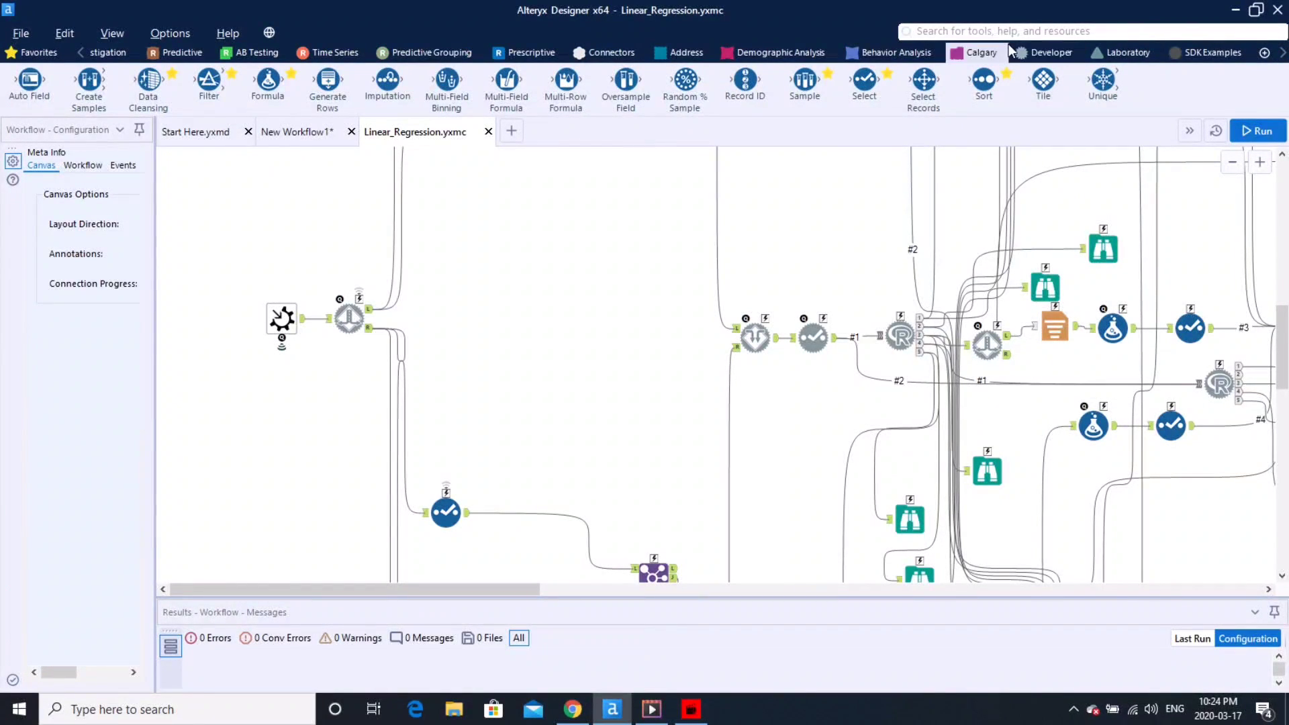
left_click(1037, 53)
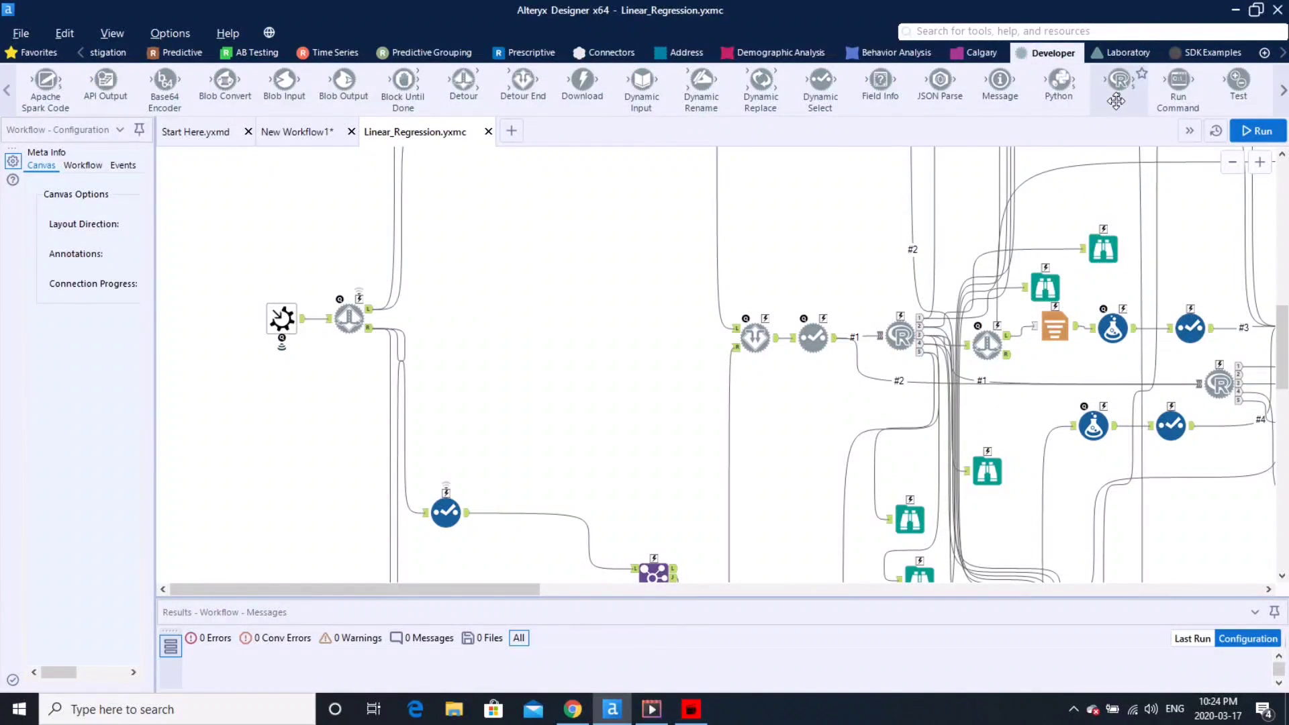
left_click_drag(1123, 89, 1209, 377)
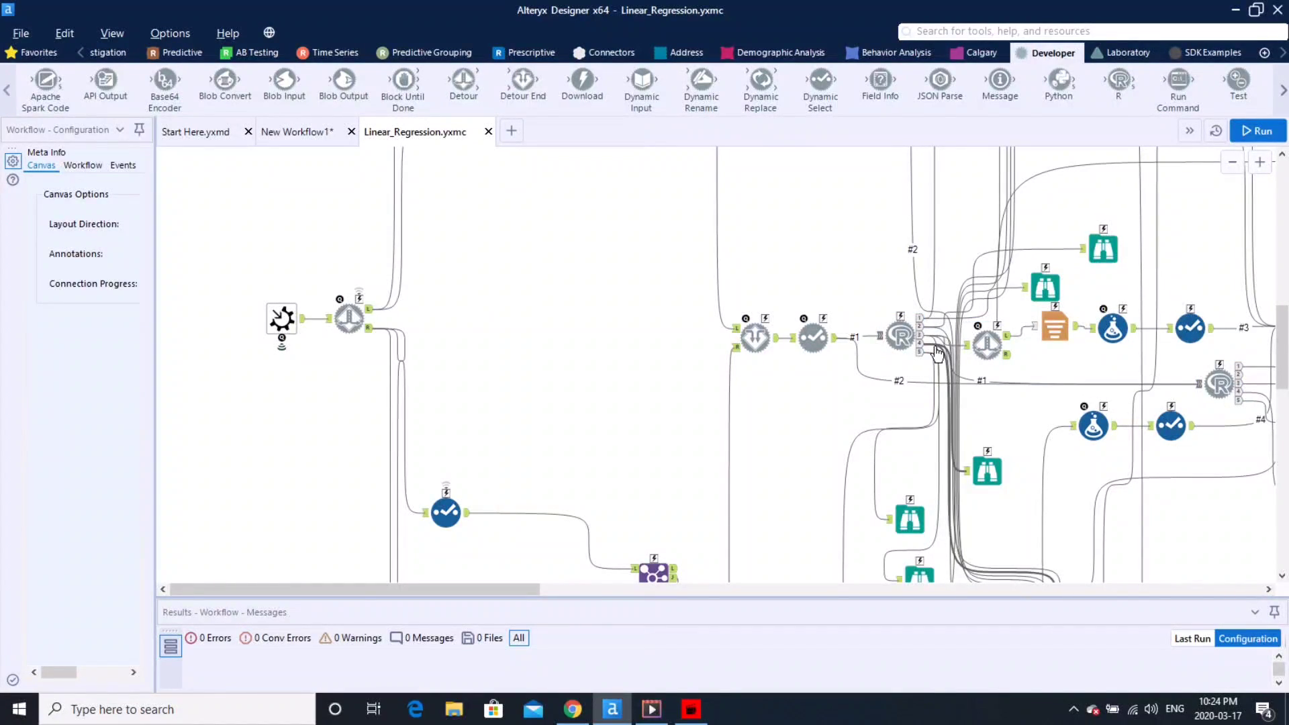
- Read the central R tool's runLinearRegression script in a temporarily widened Configuration pane
left_click(902, 339)
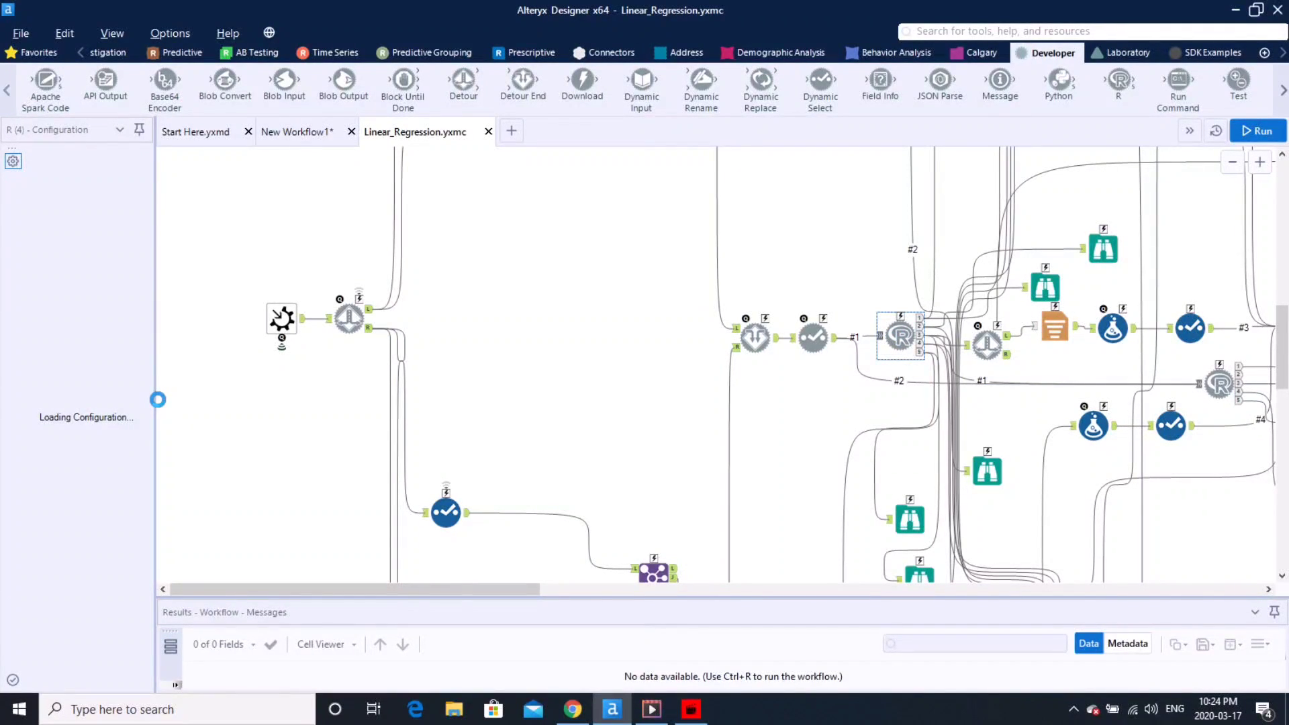
left_click_drag(155, 400, 528, 394)
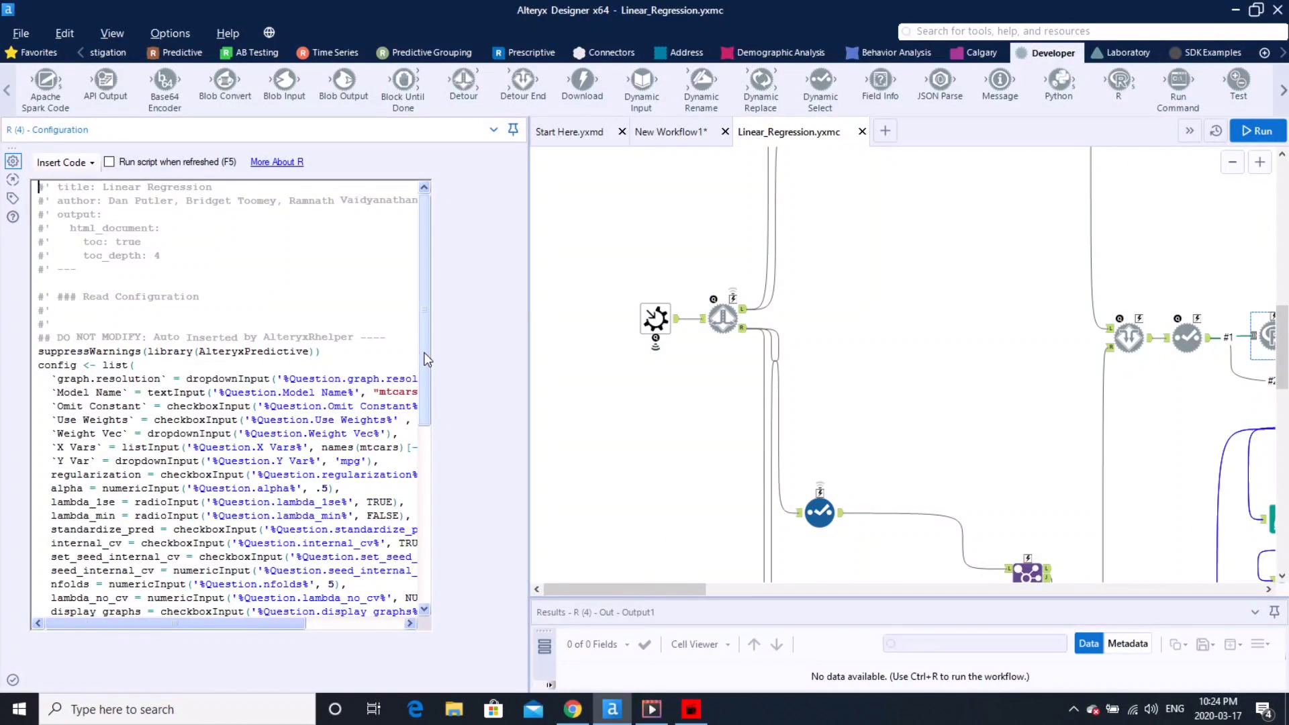
scroll(424, 386, "down", 1)
mouse_move(425, 386)
left_mouse_down()
mouse_move(425, 552)
mouse_move(425, 360)
left_mouse_up()
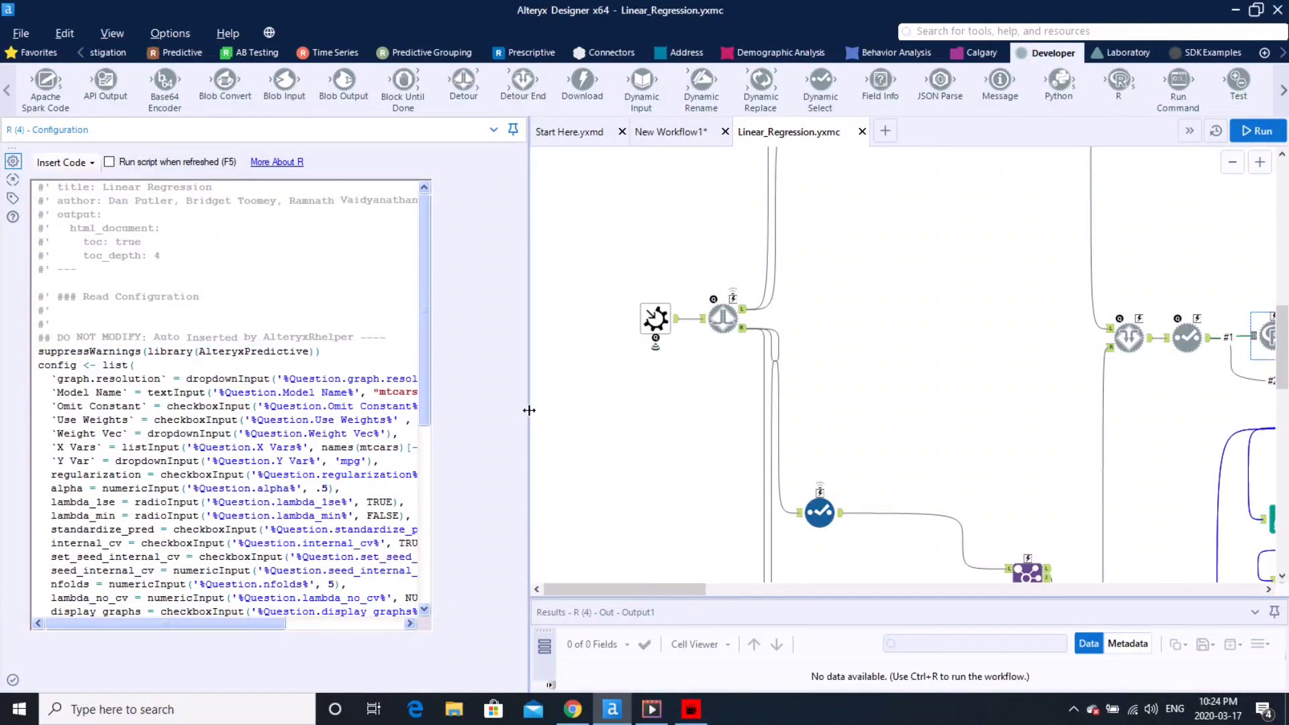
left_click_drag(416, 410, 336, 412)
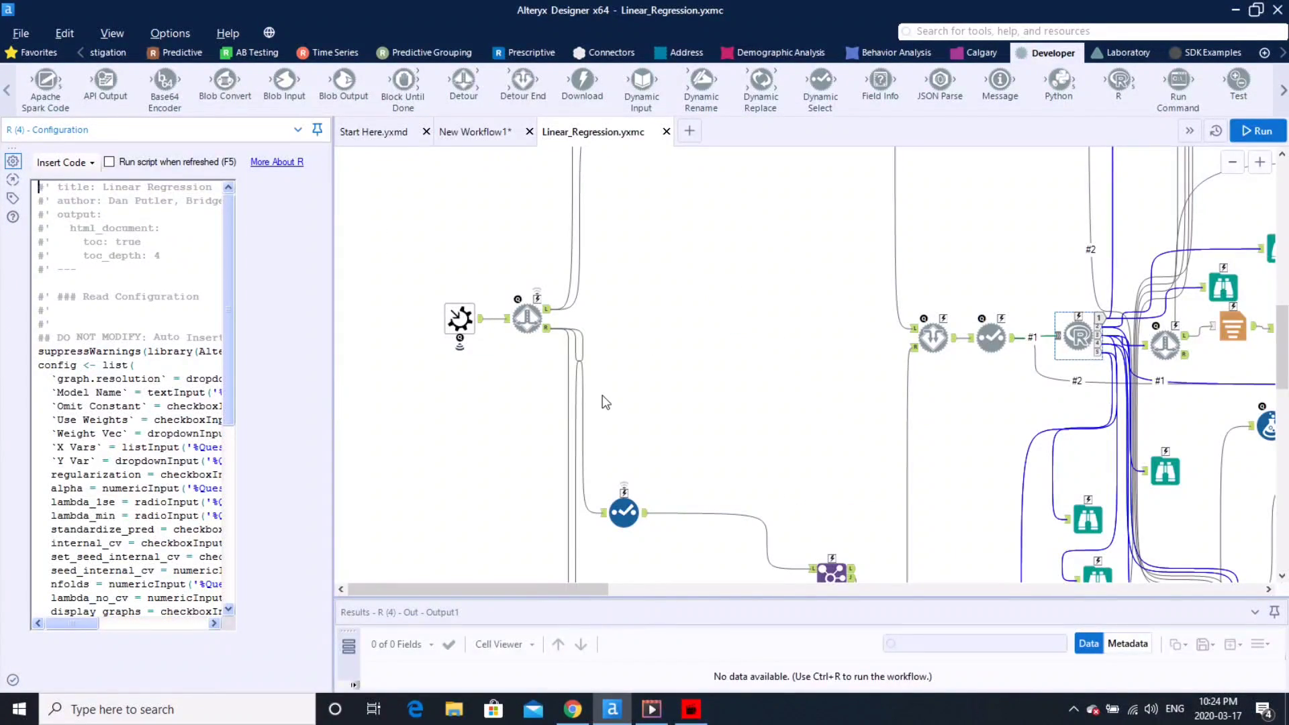
left_click_drag(595, 588, 720, 591)
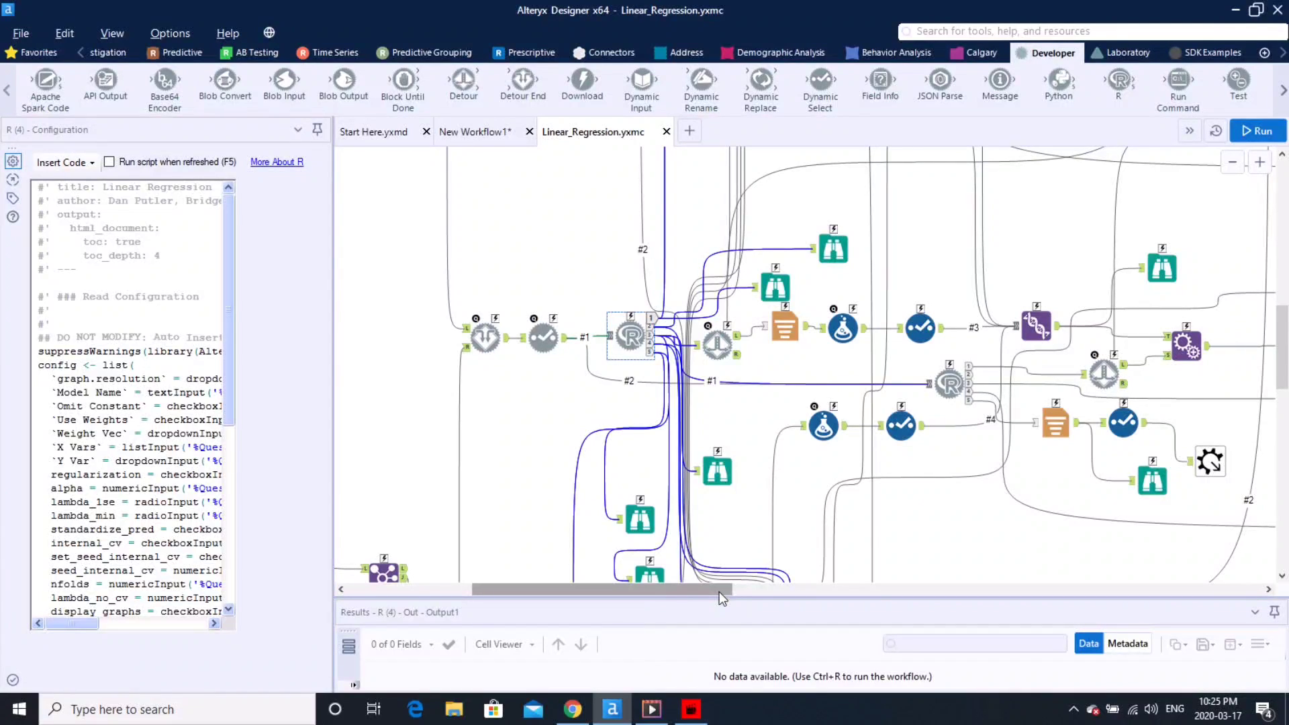
left_click(640, 519)
left_click(709, 462)
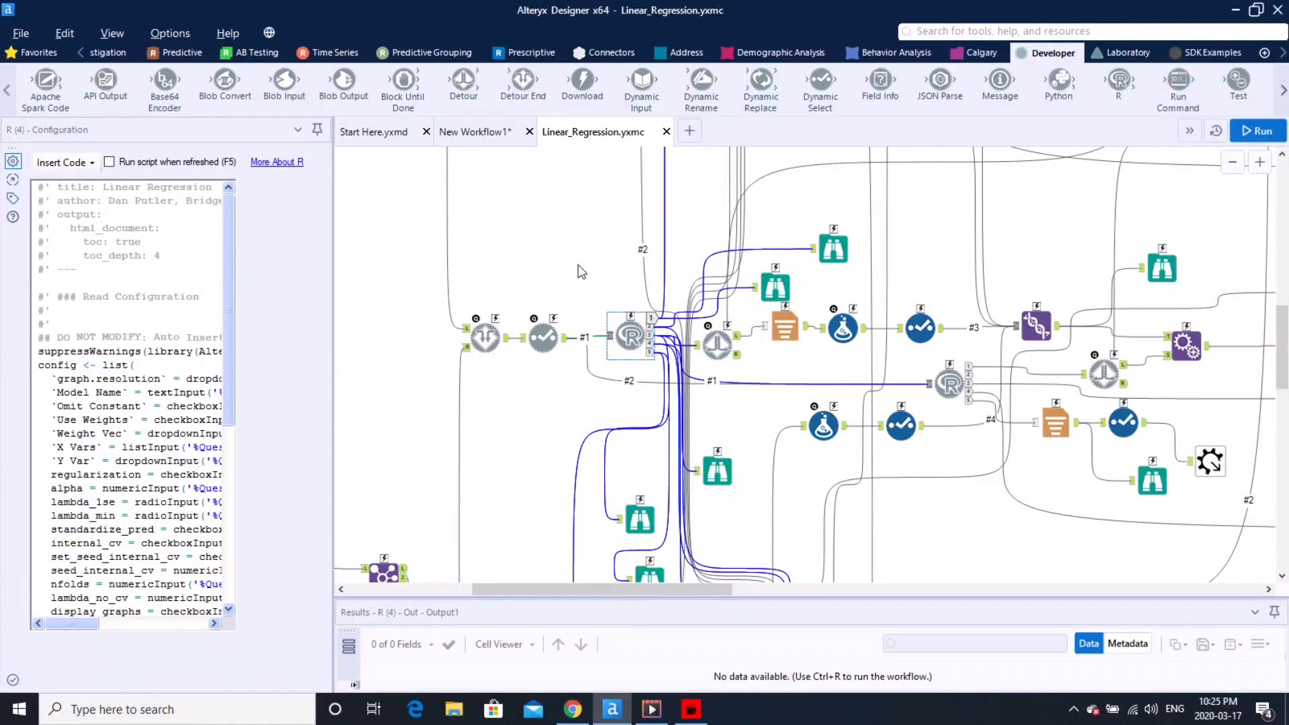
left_click(834, 235)
left_click(842, 328)
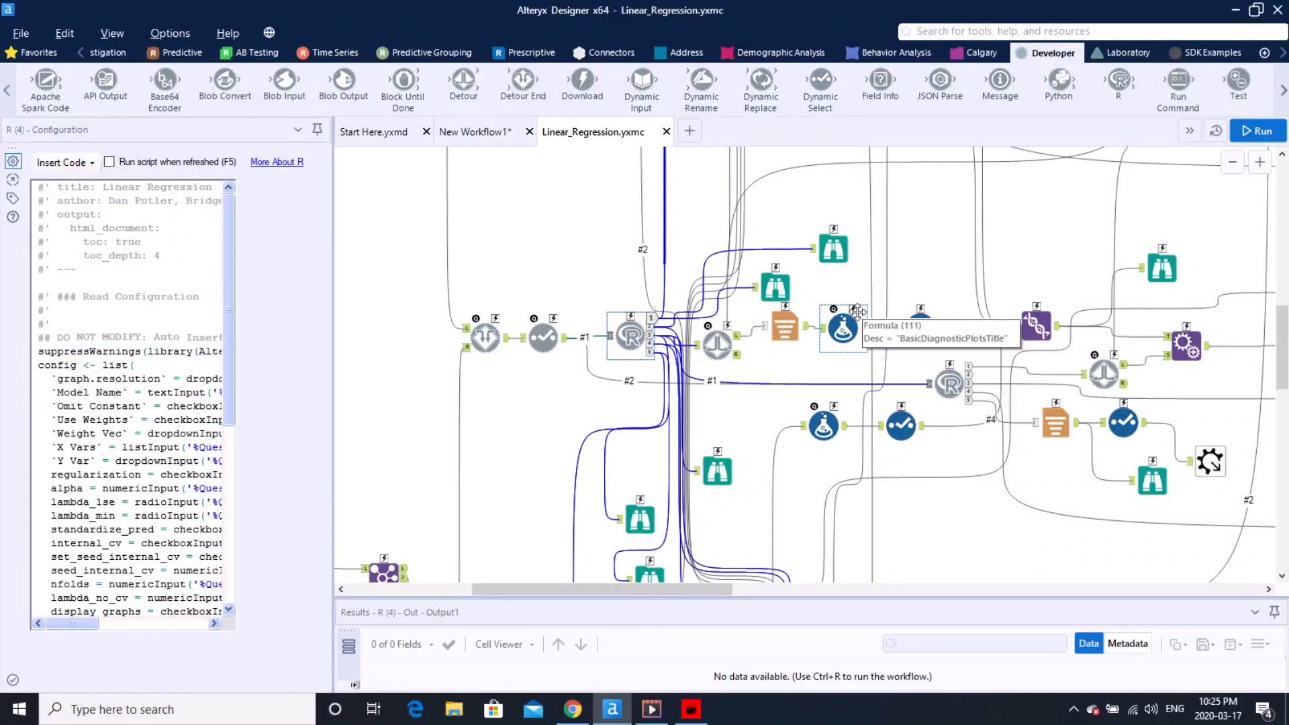
left_click(923, 311)
left_click(1037, 321)
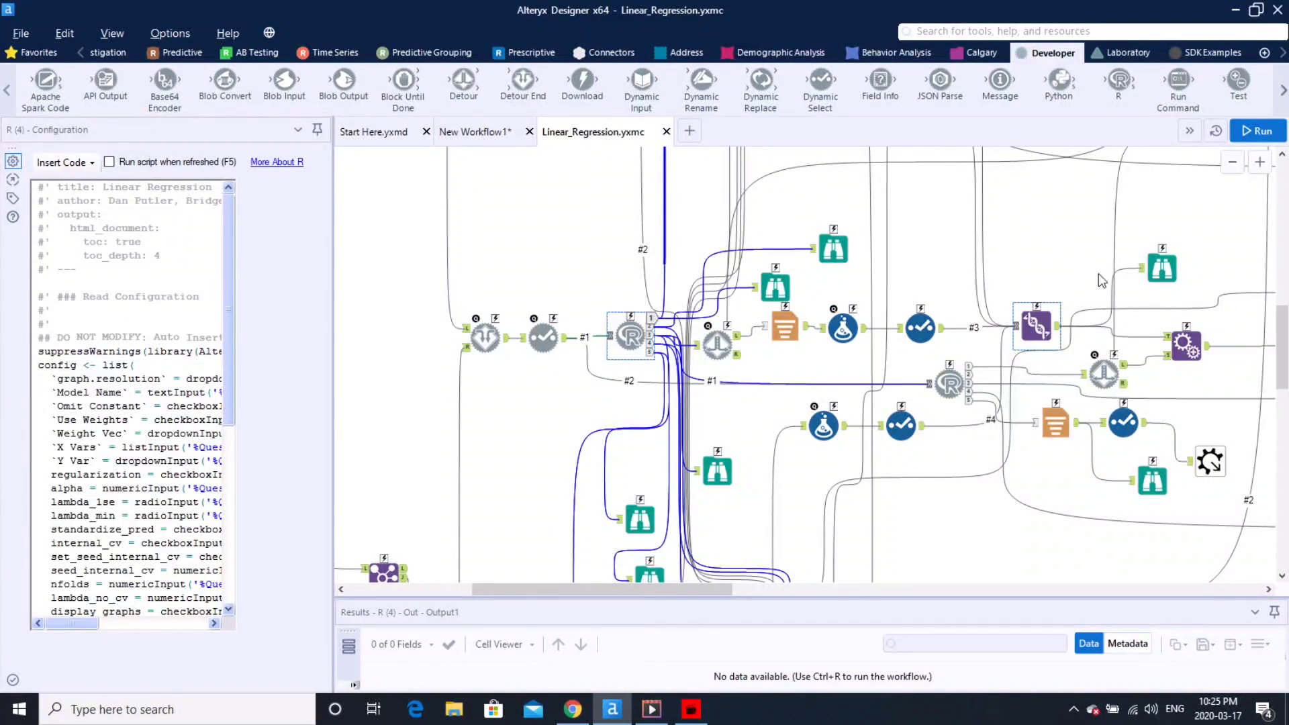
left_click(1151, 272)
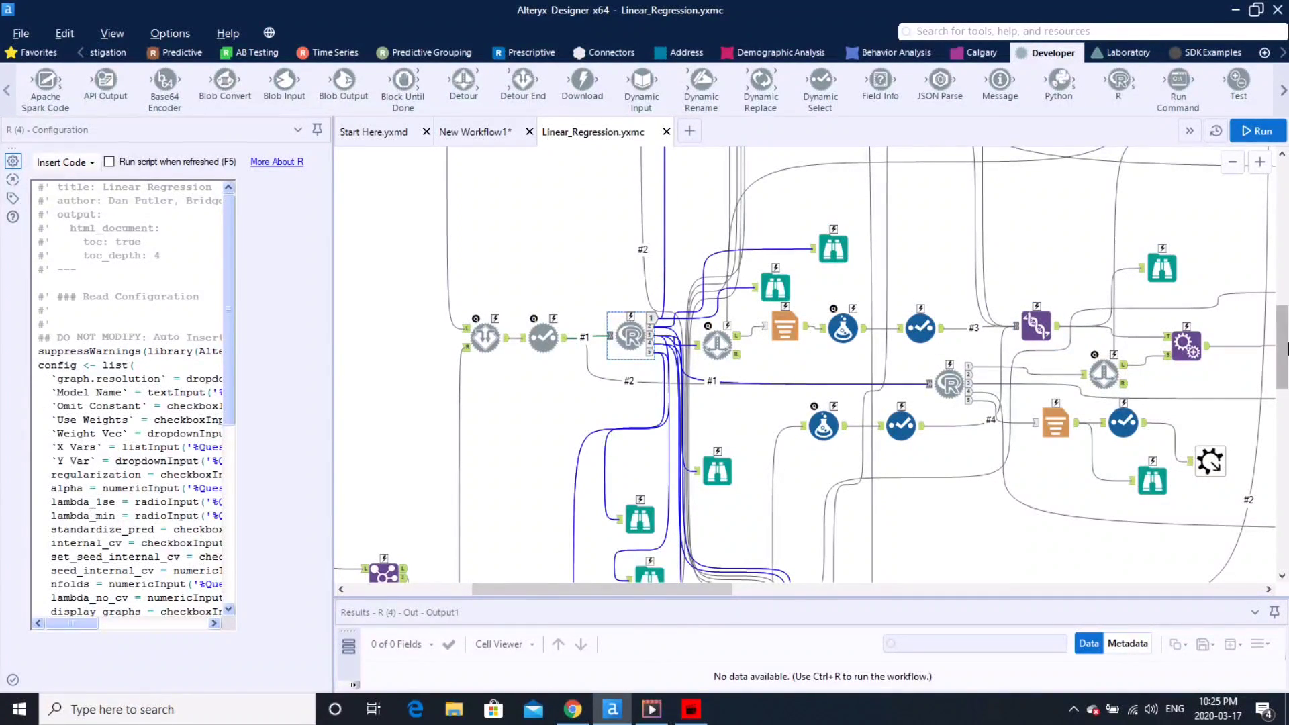
left_click_drag(1284, 351, 1285, 389)
scroll(812, 558, "down", 5)
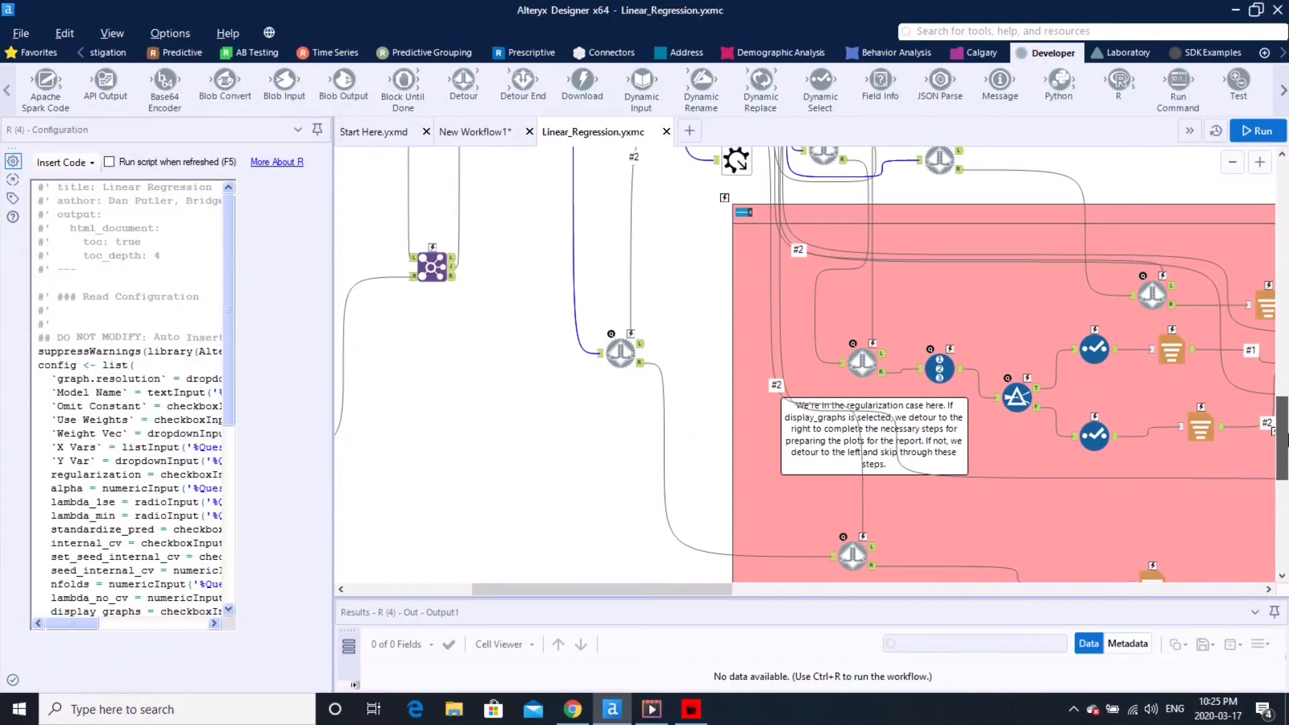
left_click_drag(722, 589, 912, 589)
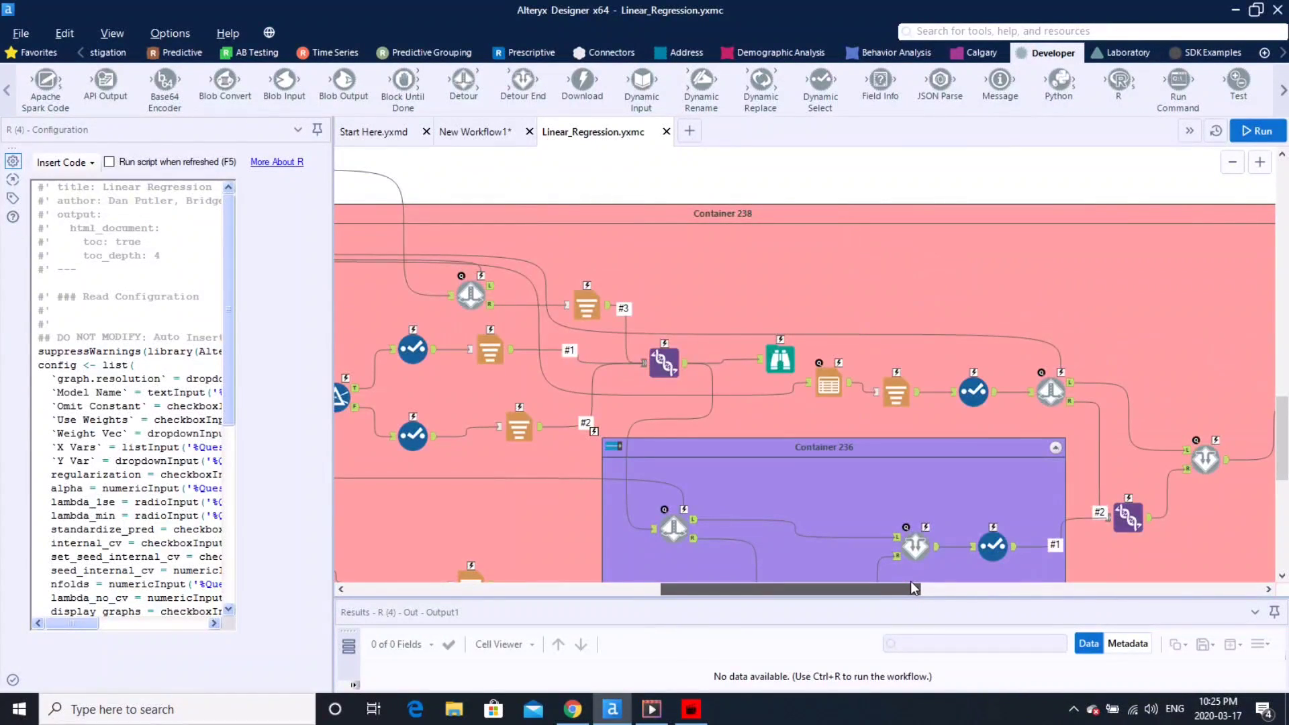
left_click_drag(1284, 449, 1285, 202)
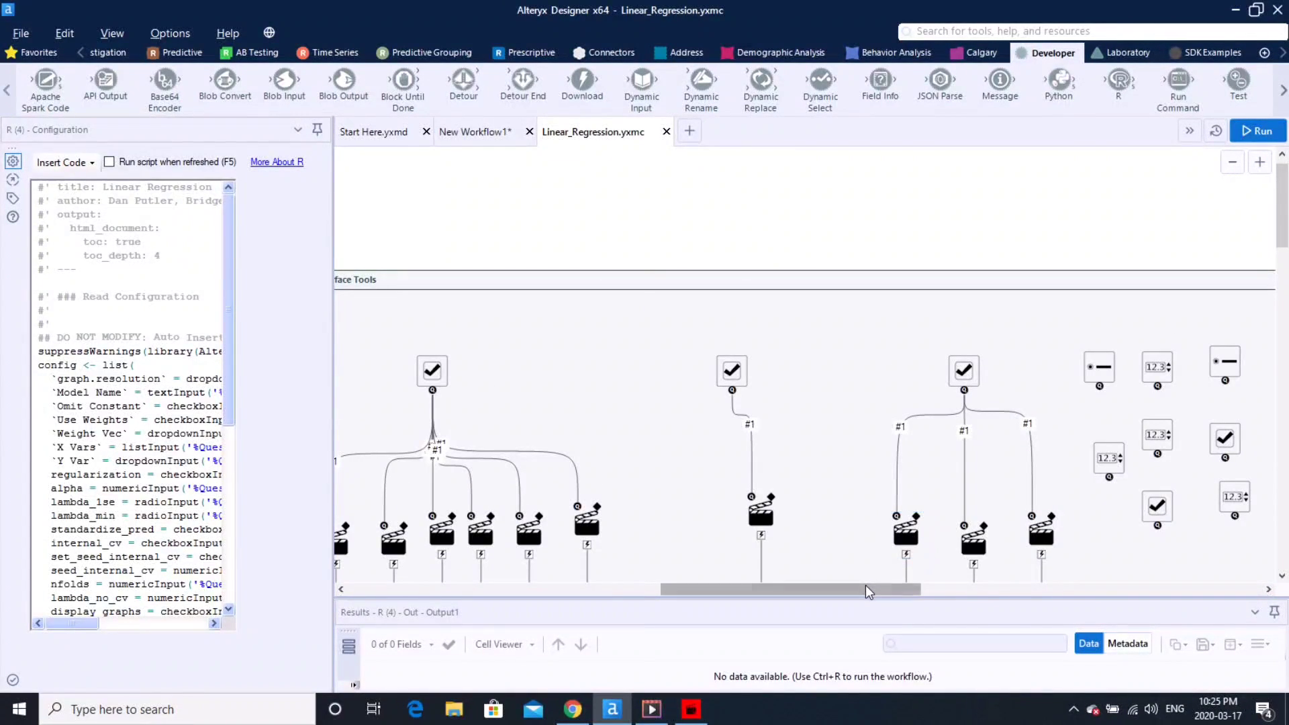
left_click_drag(866, 591, 484, 613)
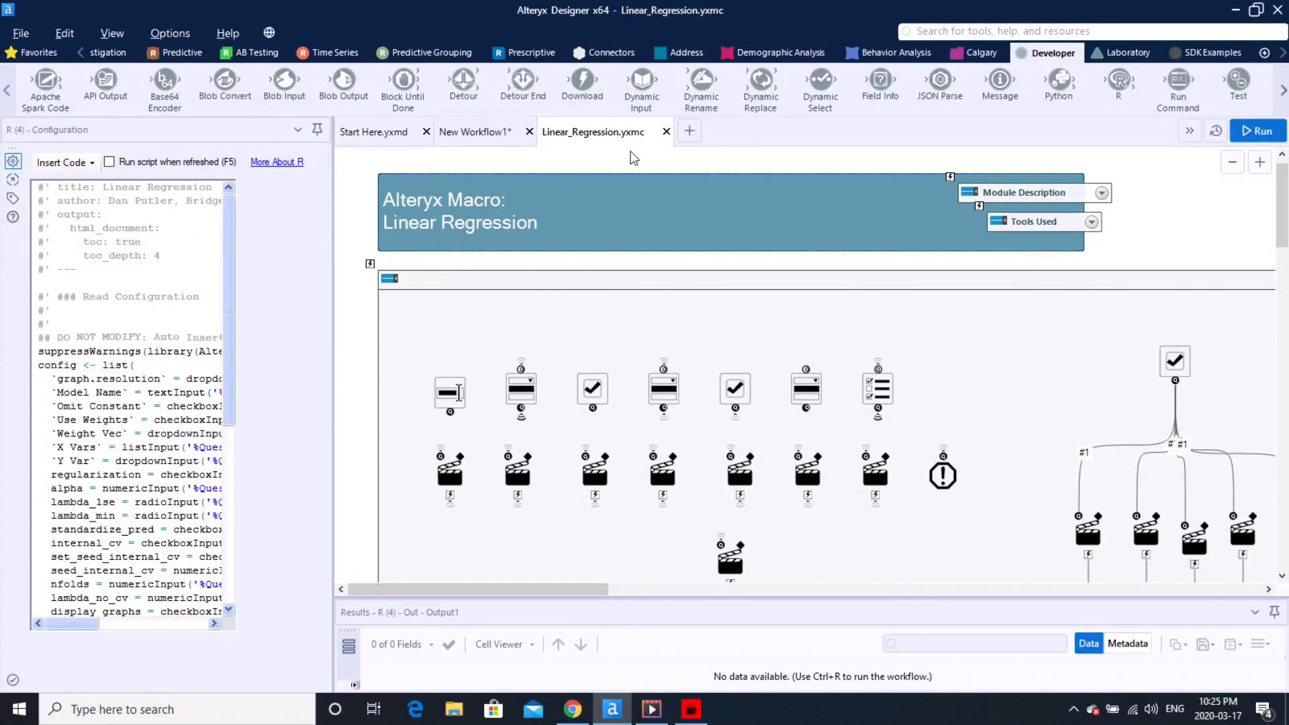
- Review the My_Model Linear Regression setup (target medv) in New Workflow1, then return to Linear_Regression.yxmc
left_click(473, 131)
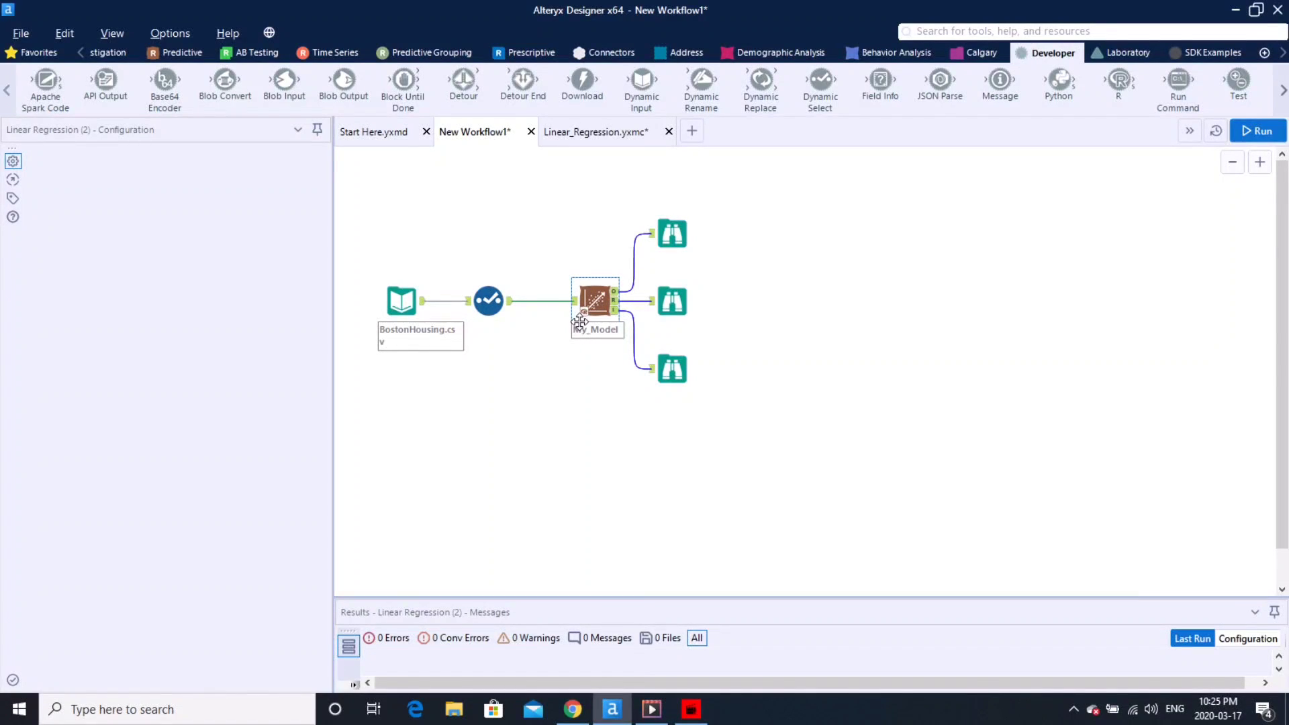
left_click(596, 303)
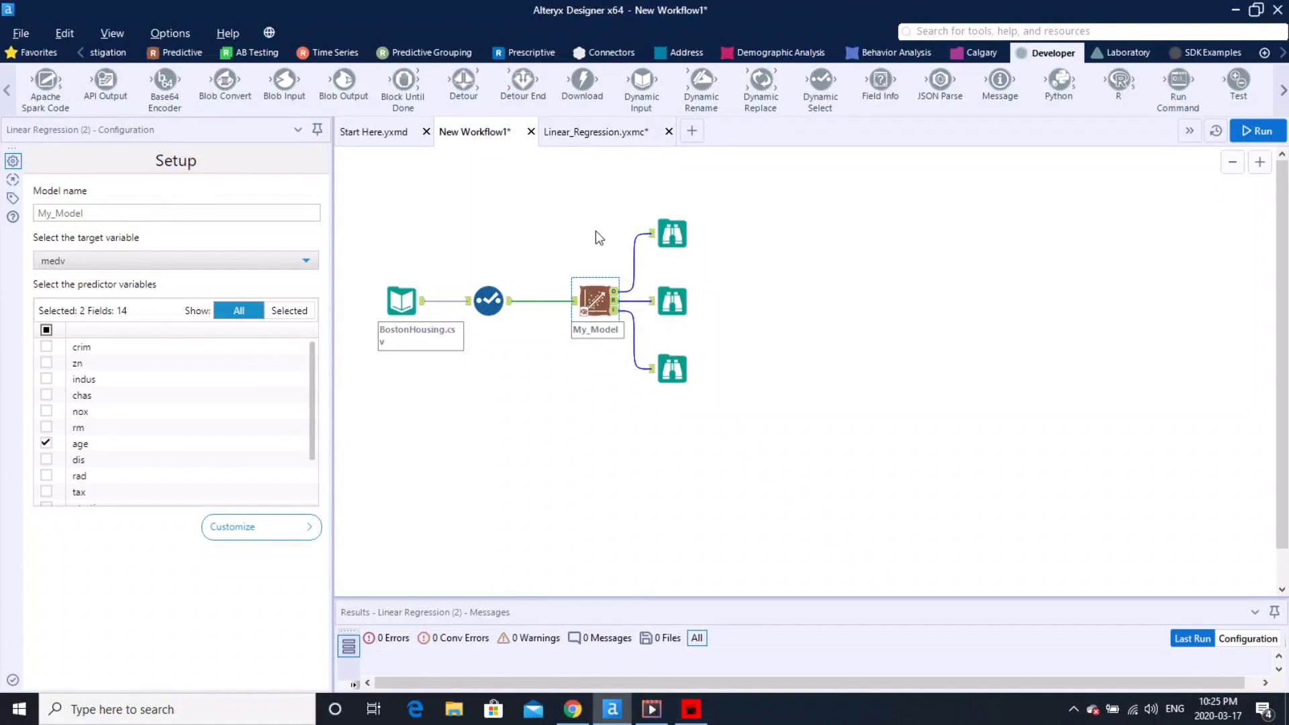
left_click(599, 138)
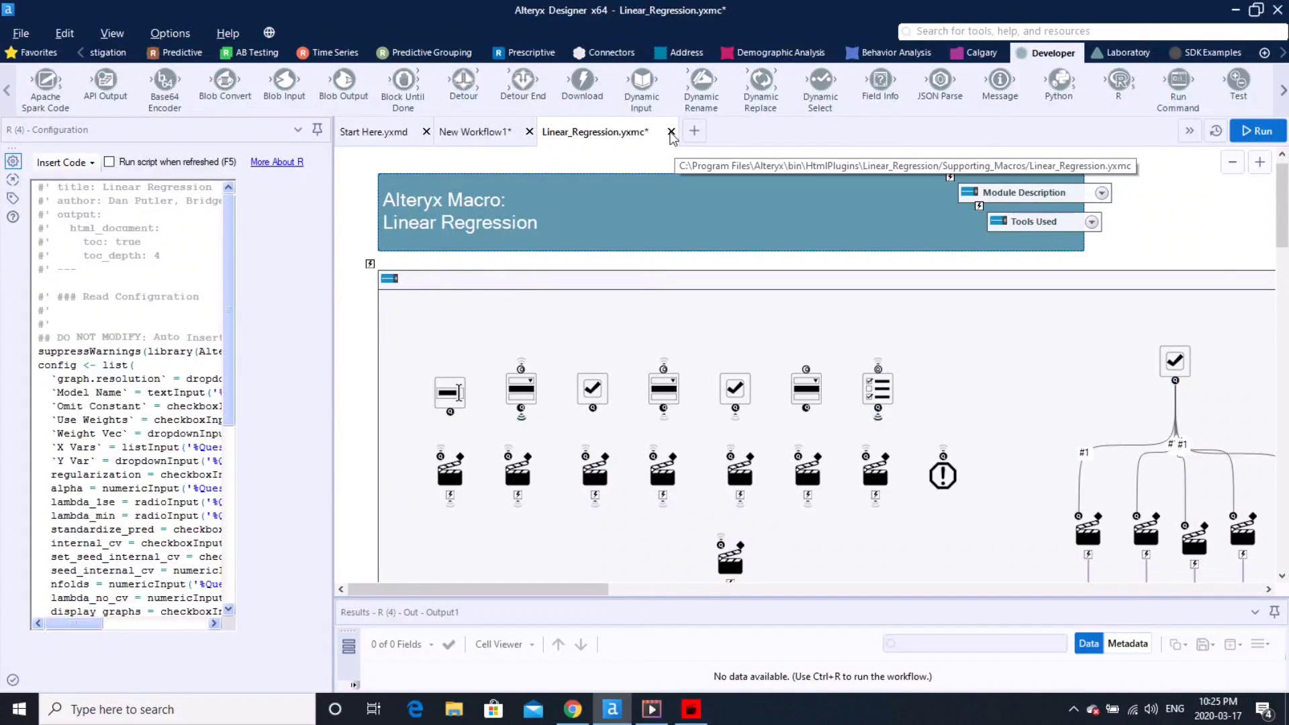
- Close Linear_Regression.yxmc and discard its unsaved changes
left_click(671, 133)
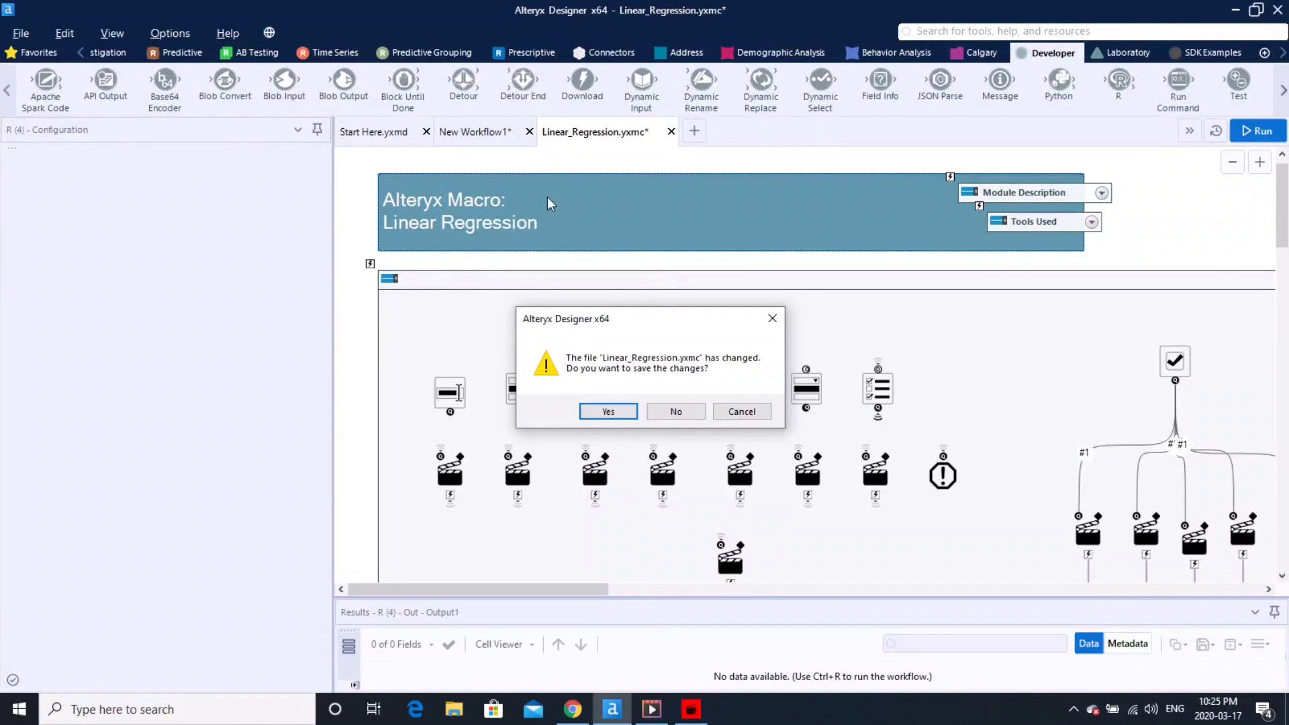
left_click(672, 415)
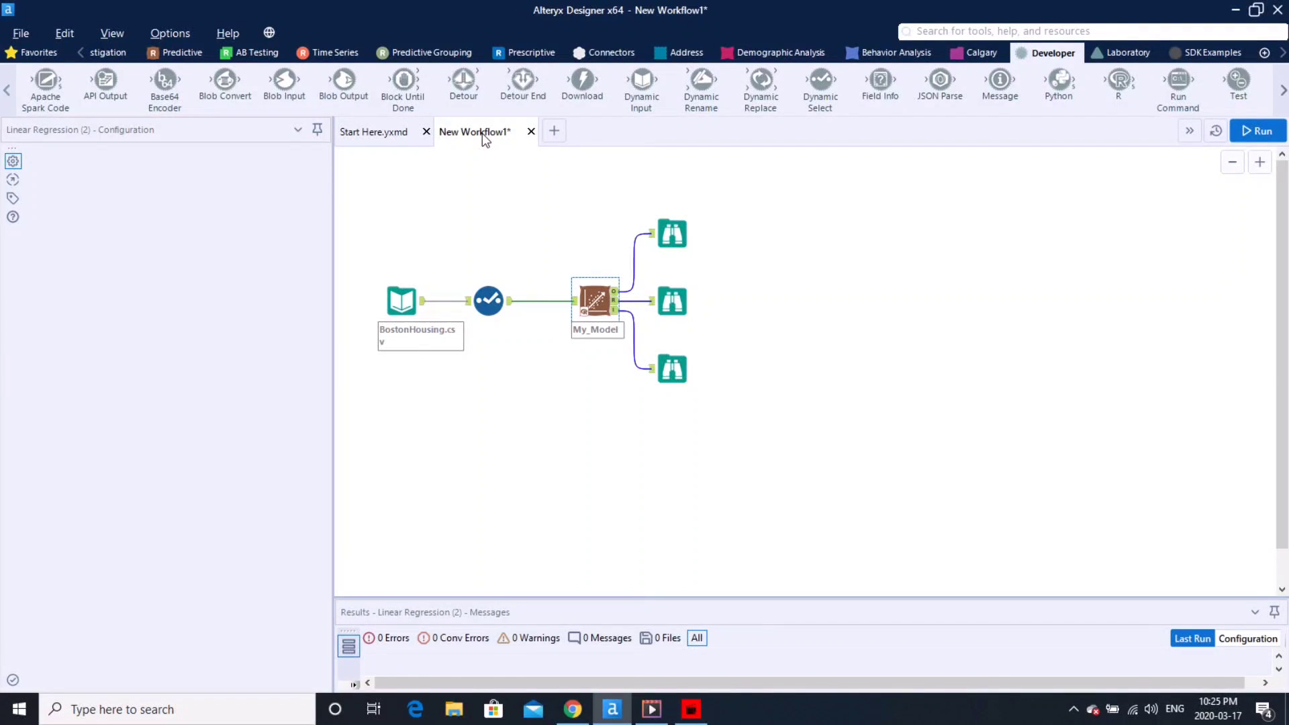